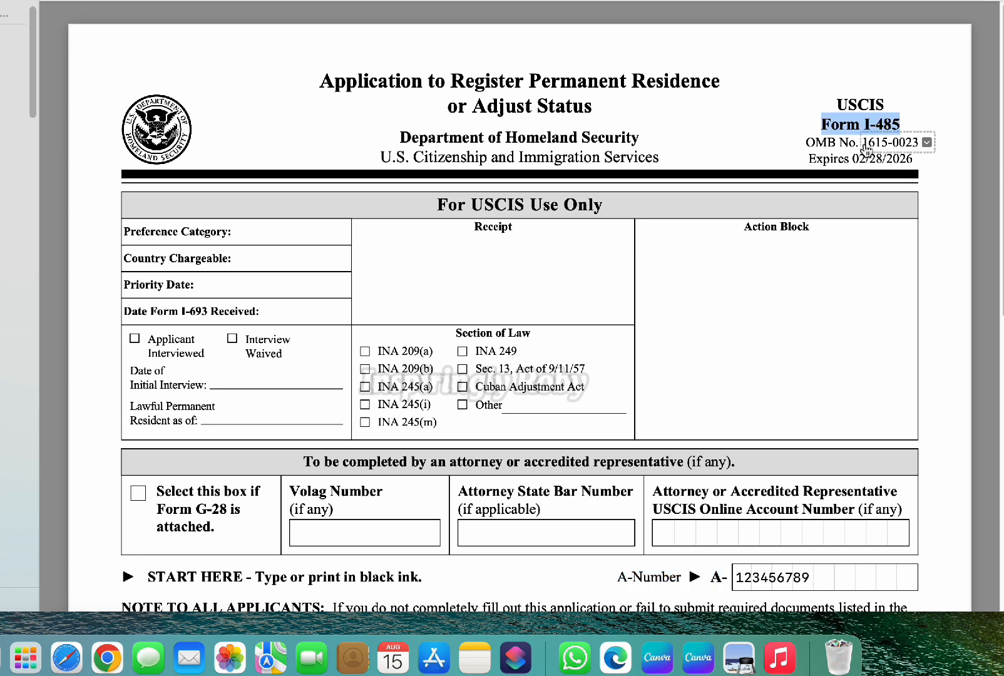
- Review the Form I-485 header with its expiration date, then the A-Number field above Part 1
drag(807, 158, 917, 156)
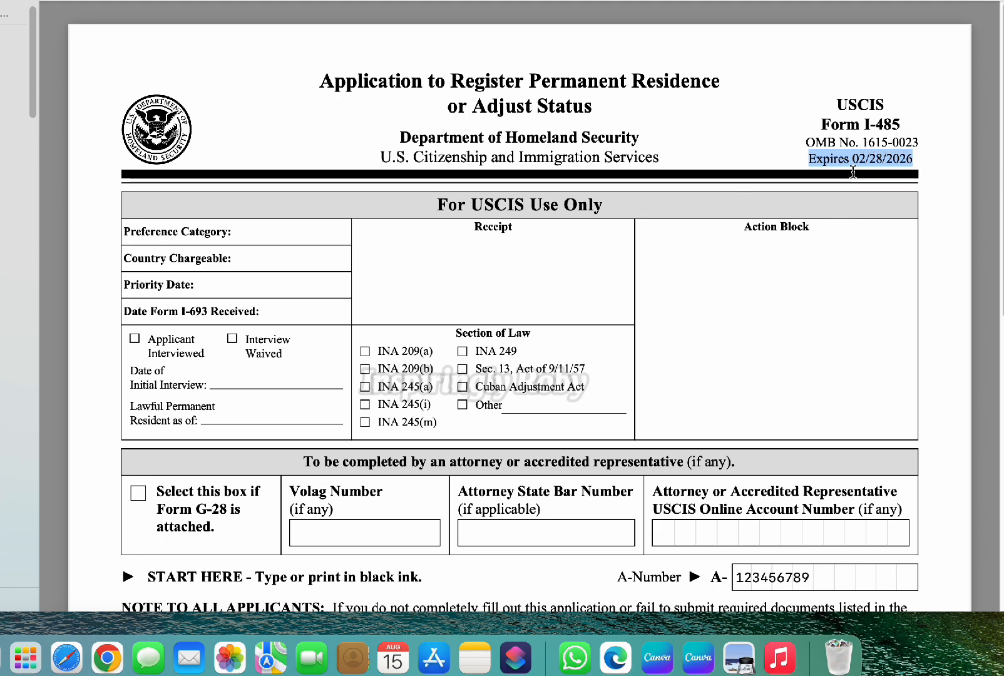
scroll(558, 311, down, 5)
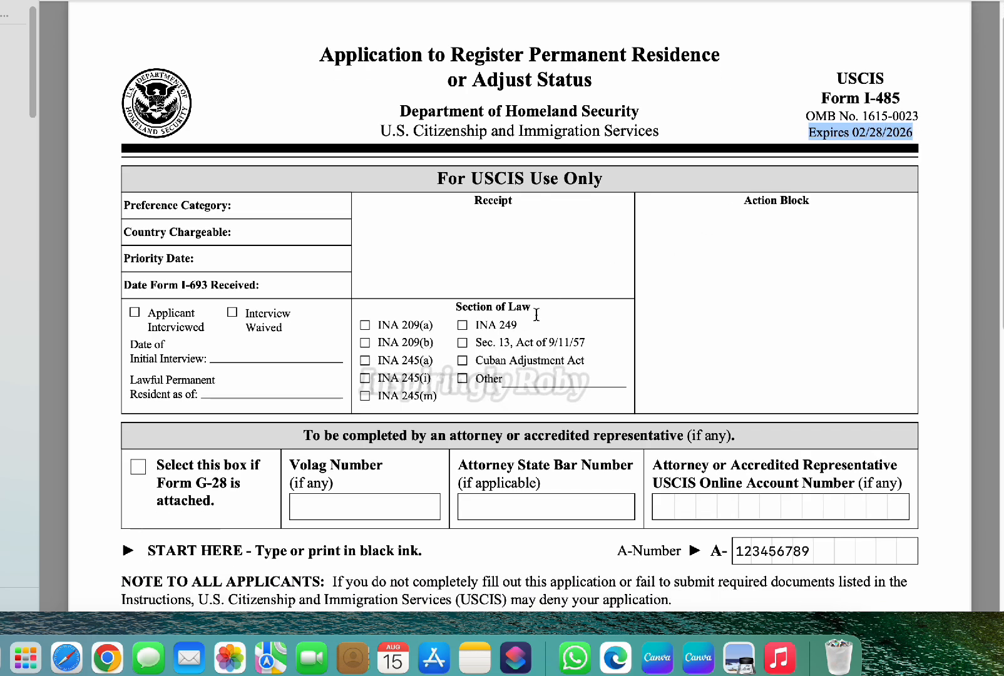
scroll(510, 312, down, 6)
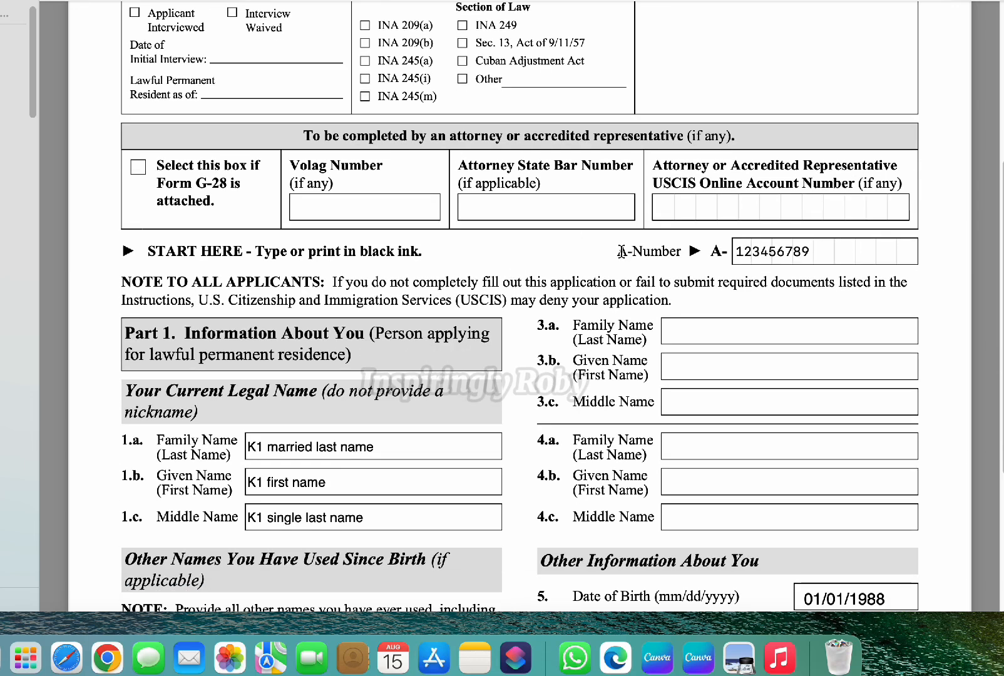
drag(621, 251, 743, 261)
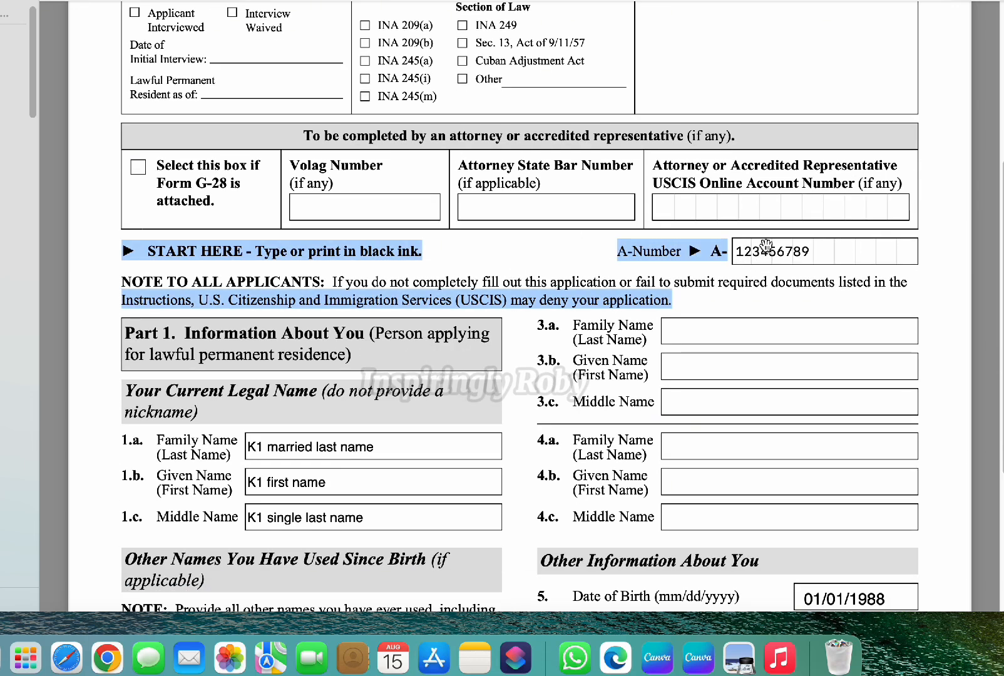
click(612, 251)
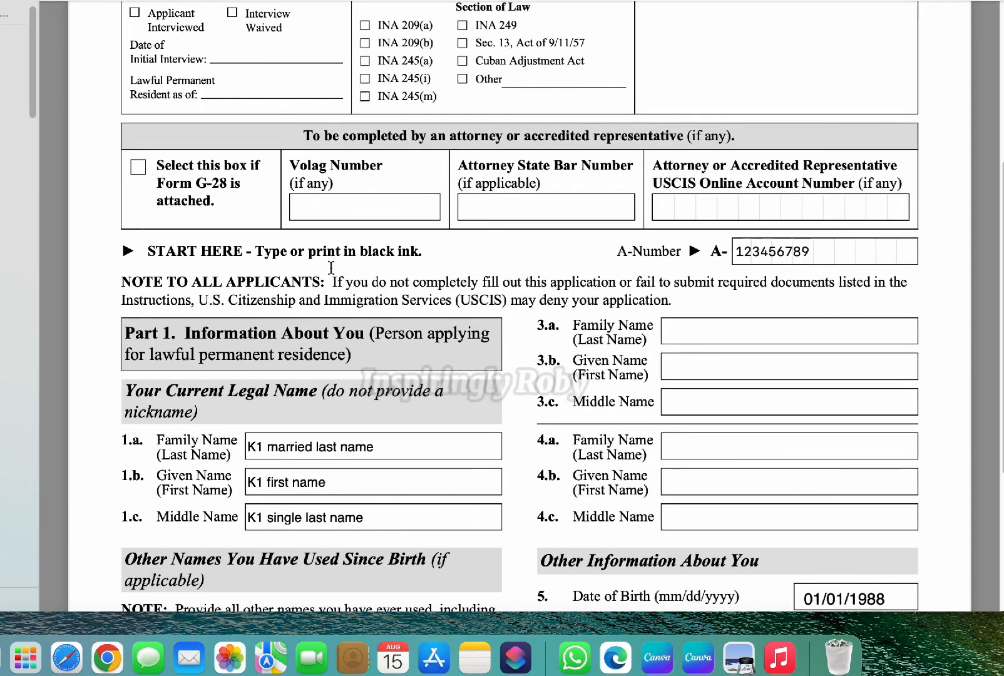
- Examine the Your Current Legal Name entries, items 1.a to 1.c, in Part 1
scroll(190, 336, down, 3)
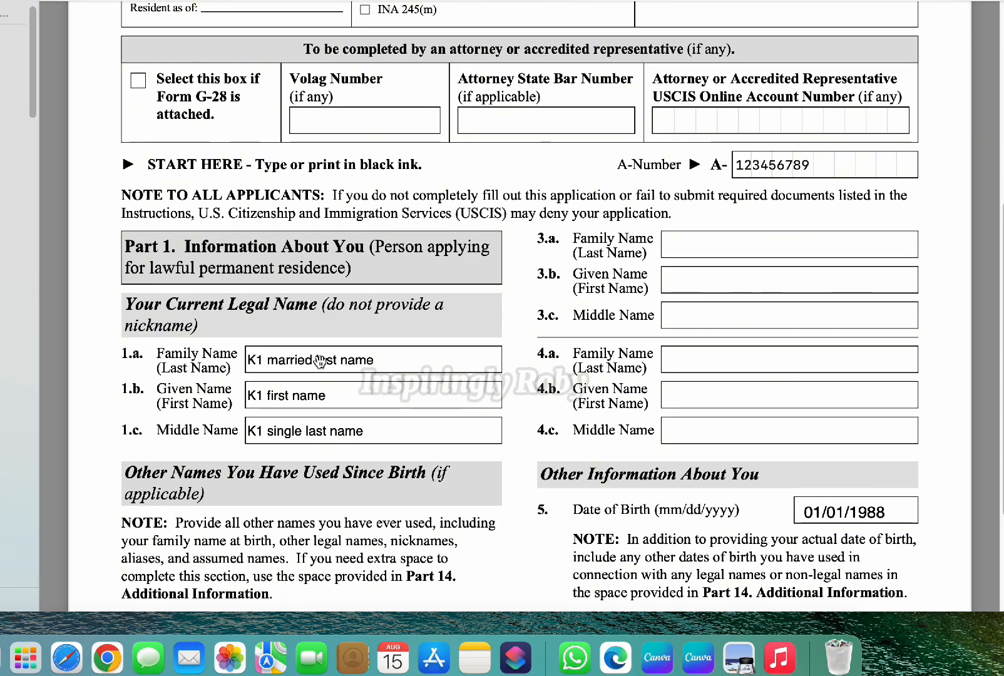
scroll(257, 400, down, 1)
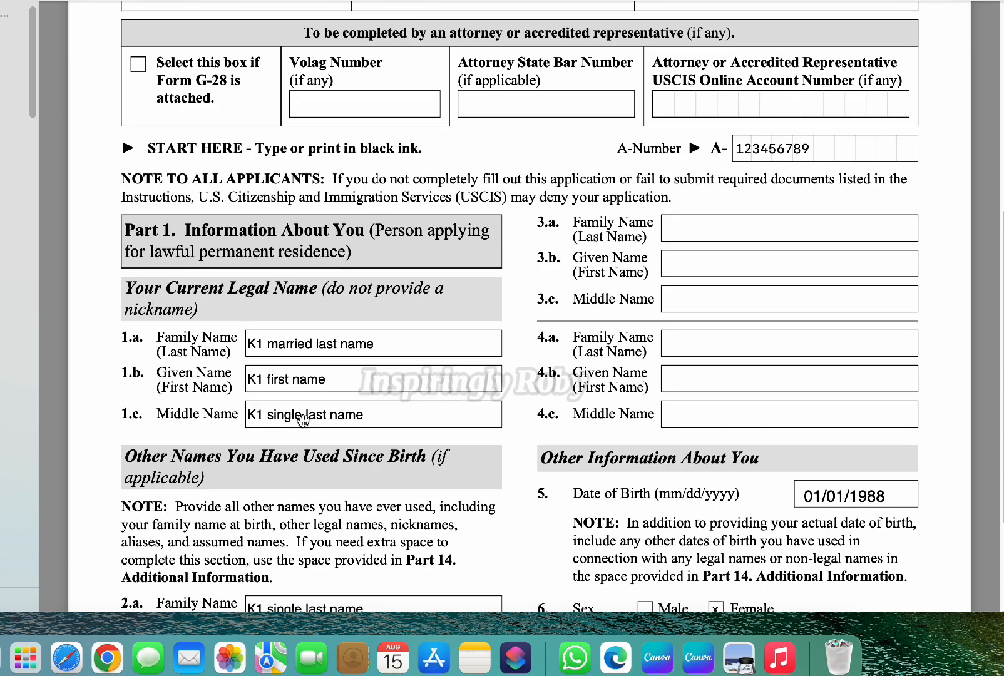
scroll(294, 420, down, 2)
scroll(304, 423, down, 15)
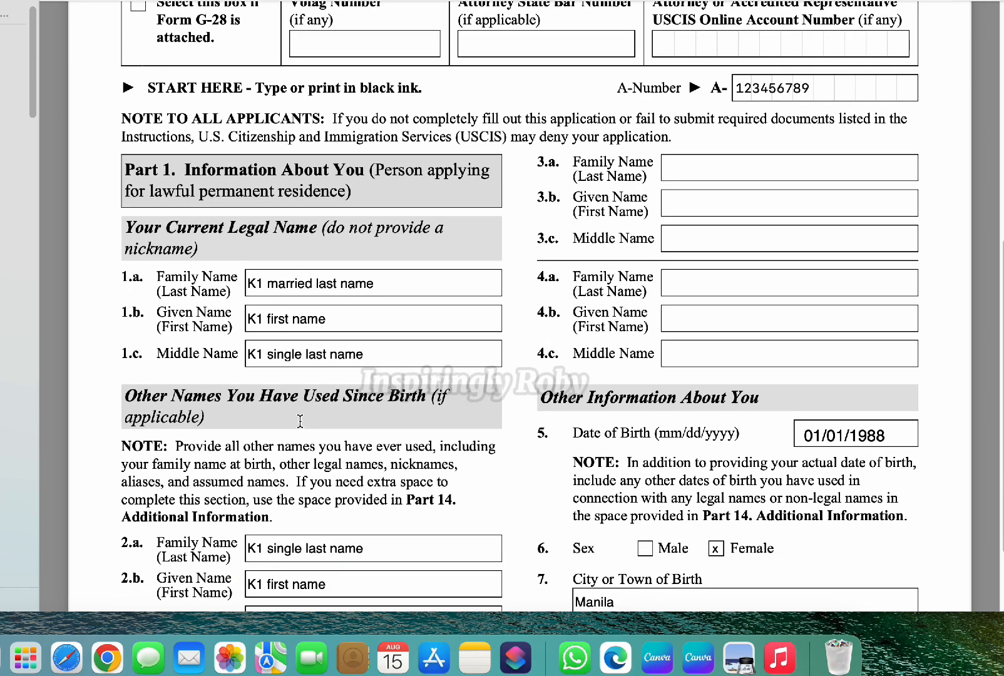
scroll(301, 417, down, 20)
scroll(300, 419, up, 5)
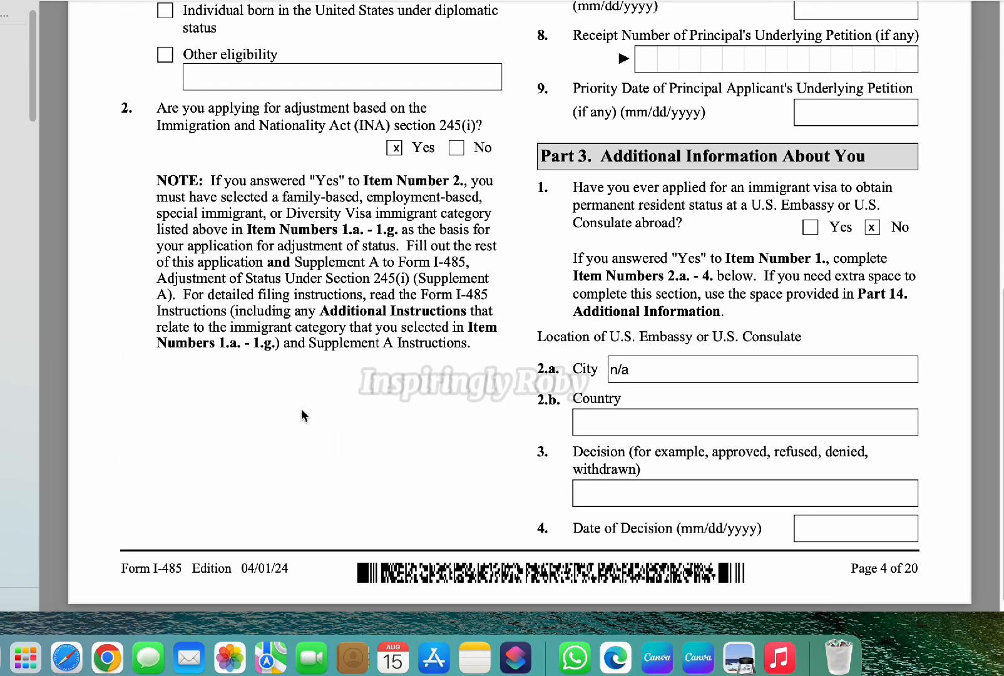
scroll(301, 400, up, 11)
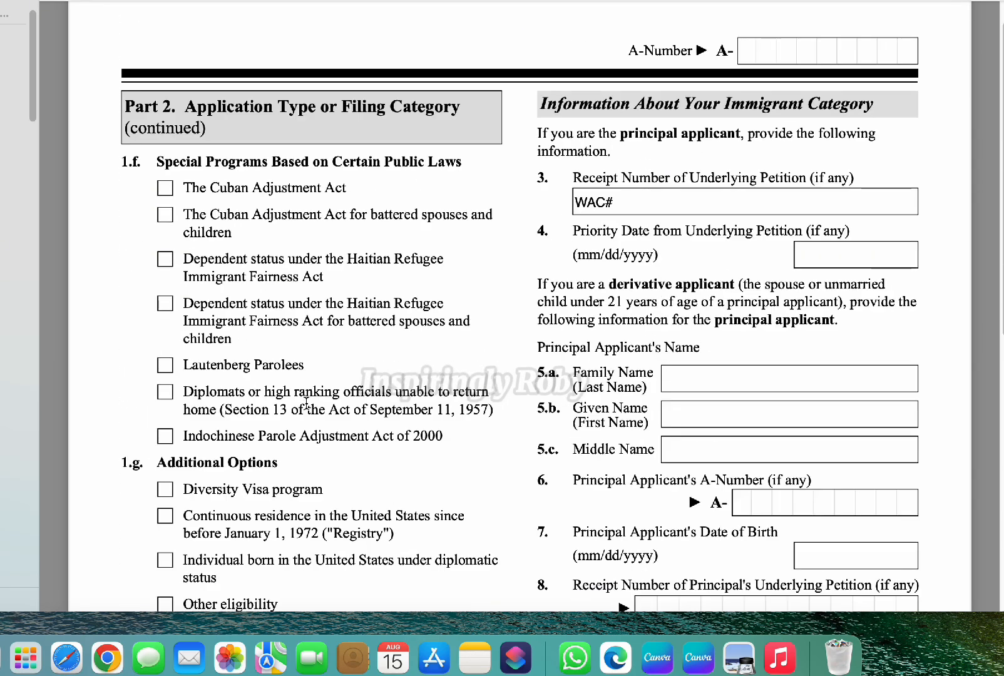
scroll(306, 403, up, 20)
- Examine the other names used since birth, items 2.a to 2.c, and the birth and sex details in items 5 to 7
scroll(309, 397, down, 4)
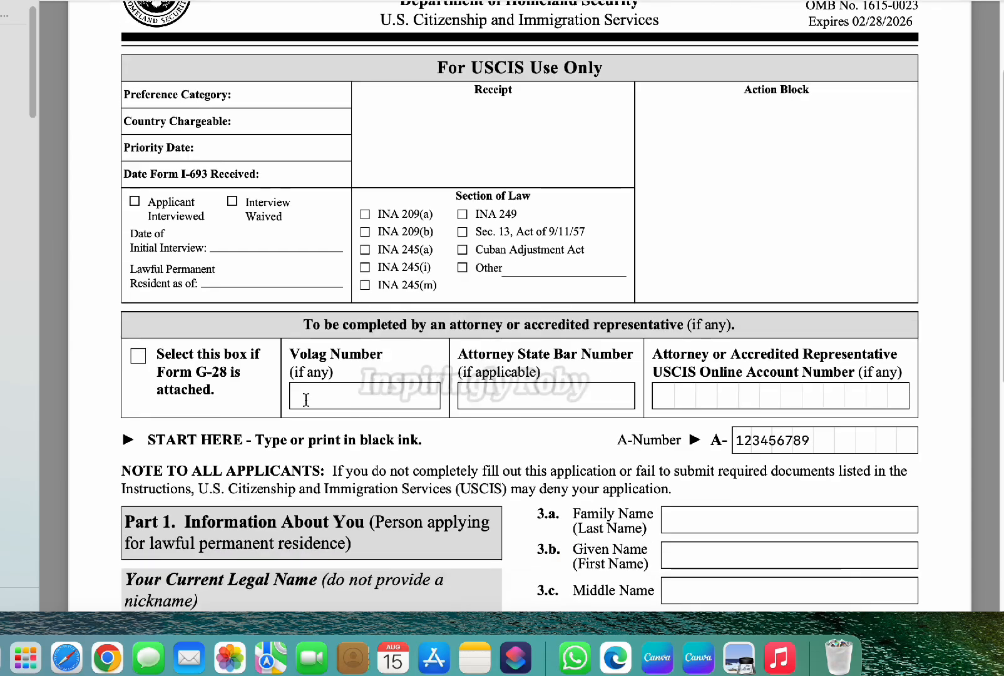
scroll(306, 400, down, 8)
scroll(306, 401, down, 3)
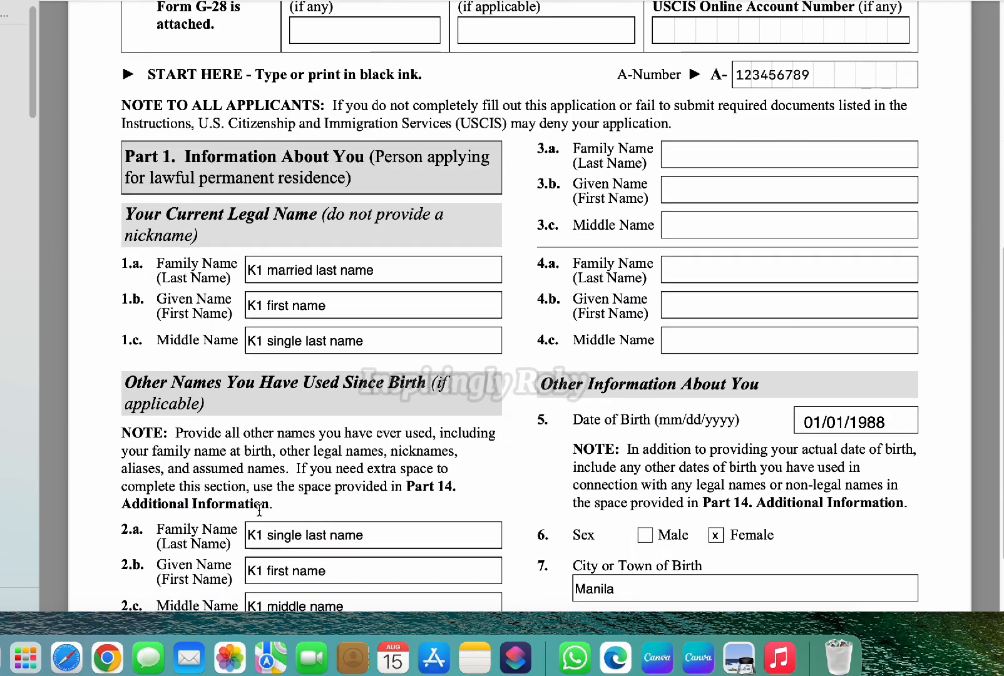
scroll(259, 509, down, 2)
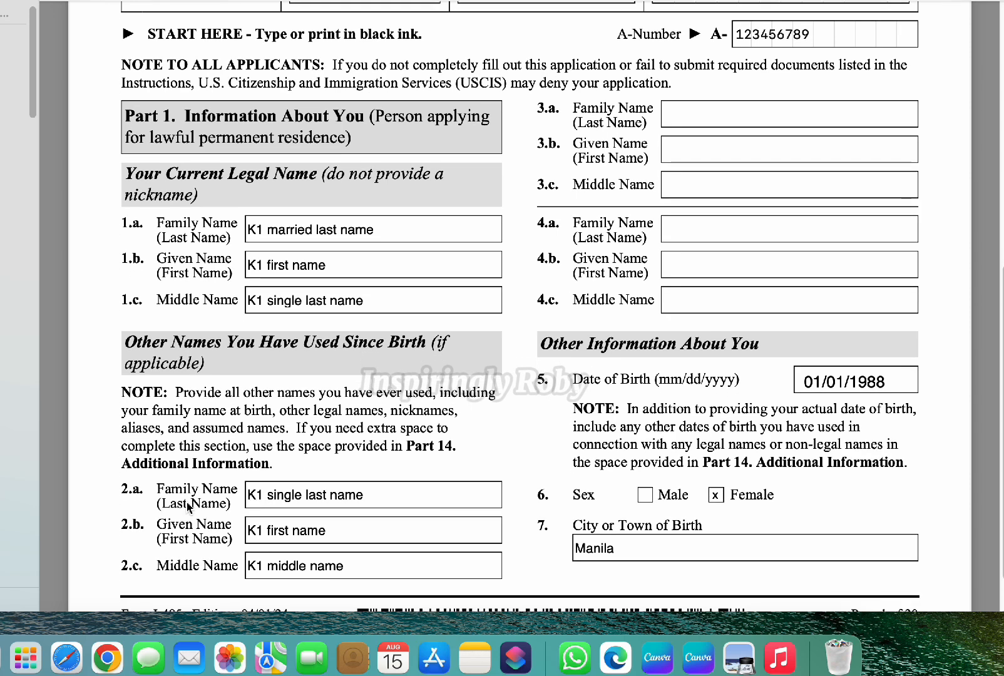
scroll(234, 463, down, 1)
scroll(238, 411, down, 1)
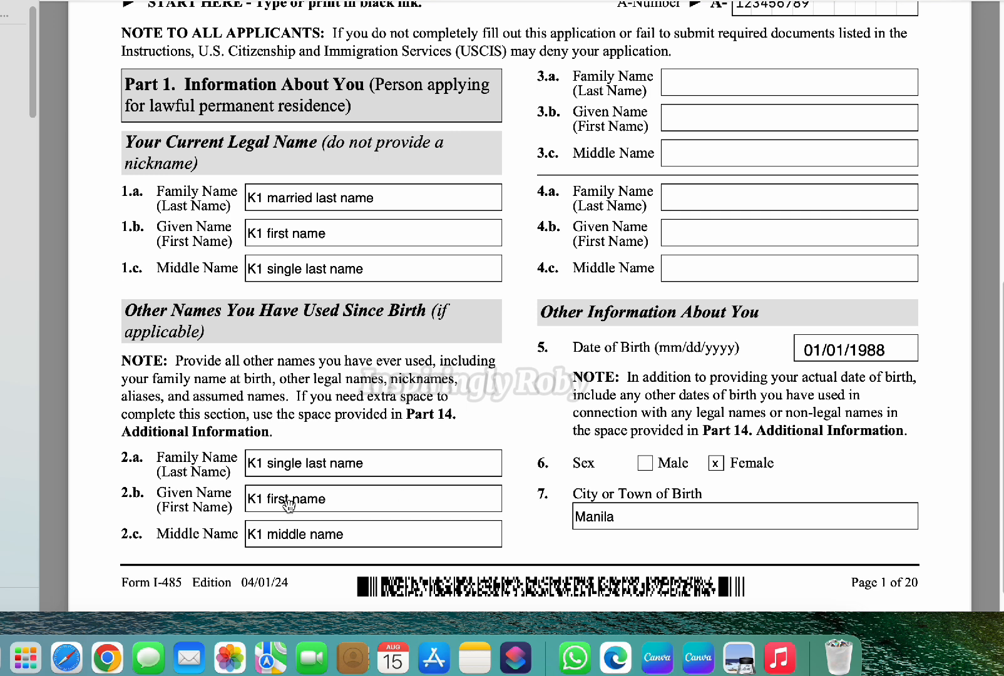
scroll(645, 291, up, 1)
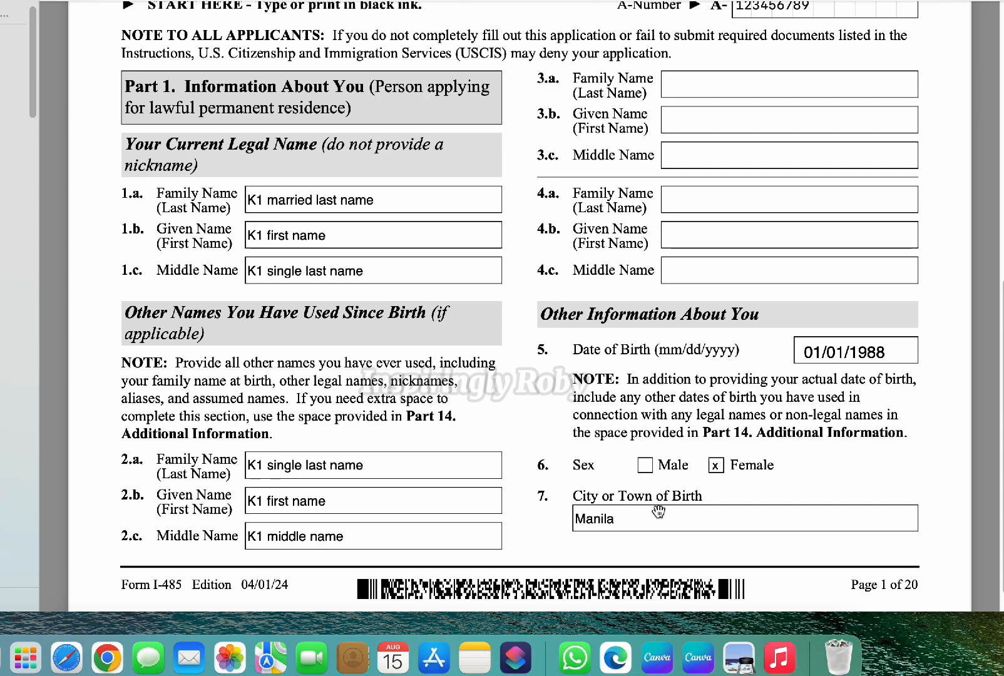
- Review items 8 to 11 on page 2, covering country of birth, citizenship, A-Number and USCIS online account number
scroll(673, 499, down, 15)
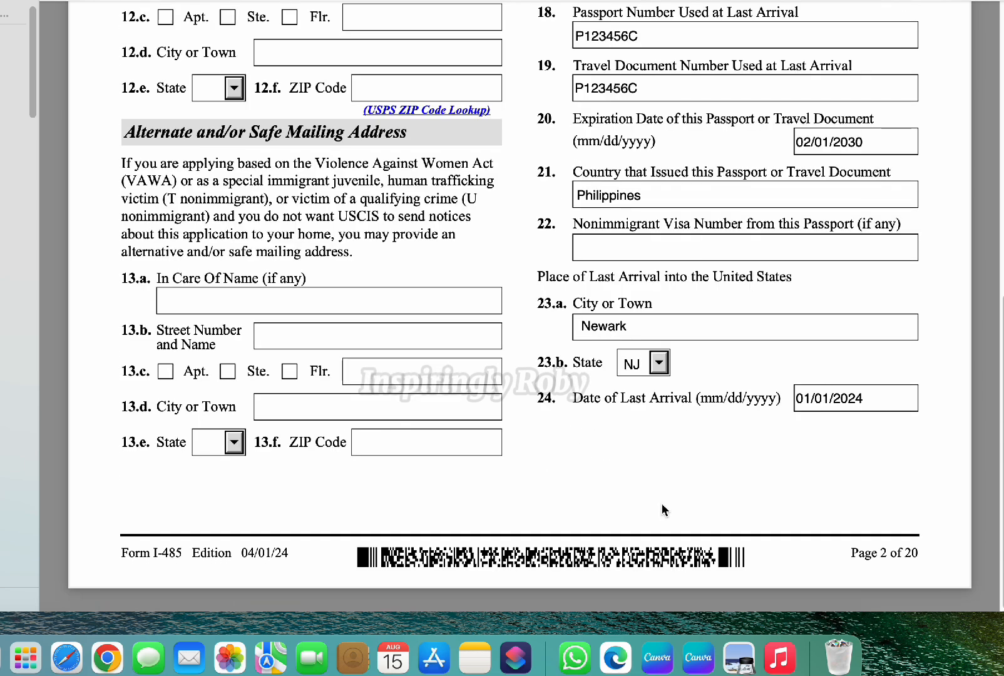
scroll(656, 497, up, 1)
scroll(655, 487, up, 10)
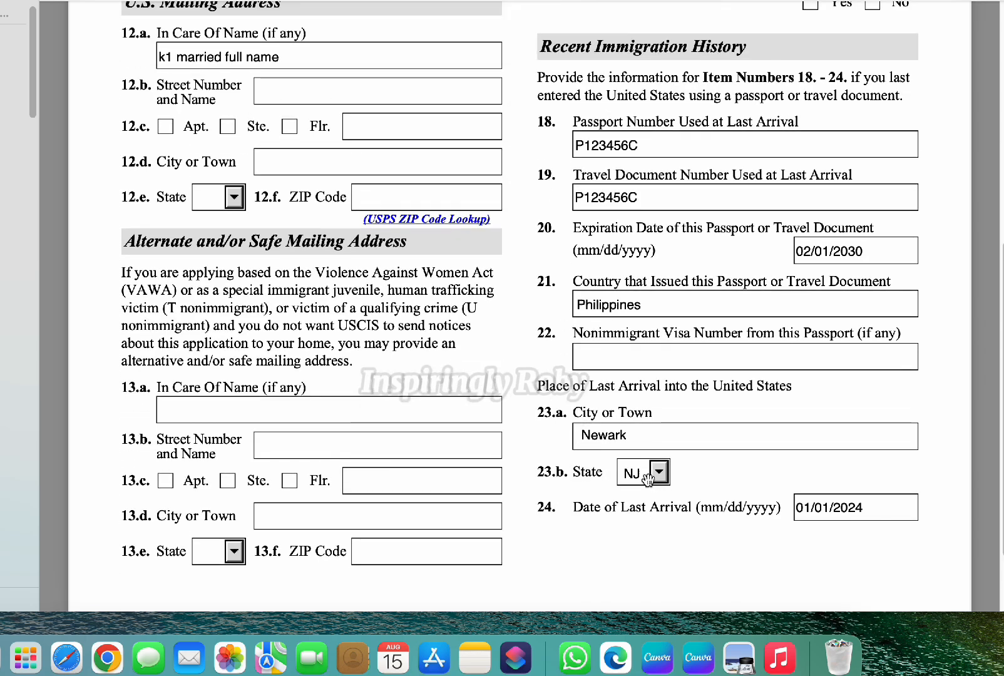
scroll(632, 469, up, 4)
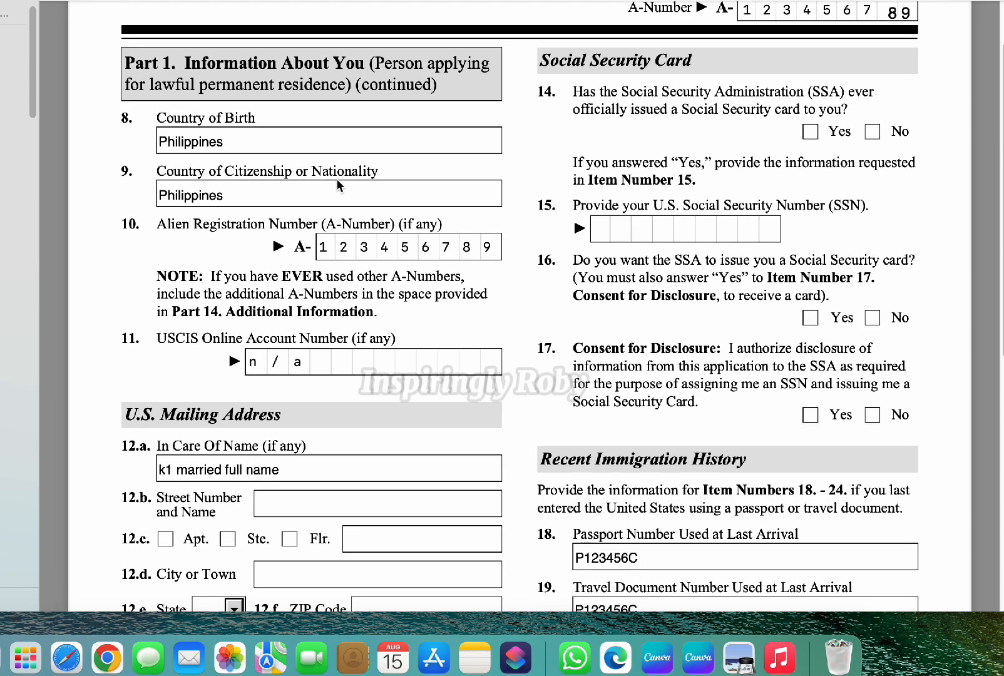
scroll(205, 147, up, 1)
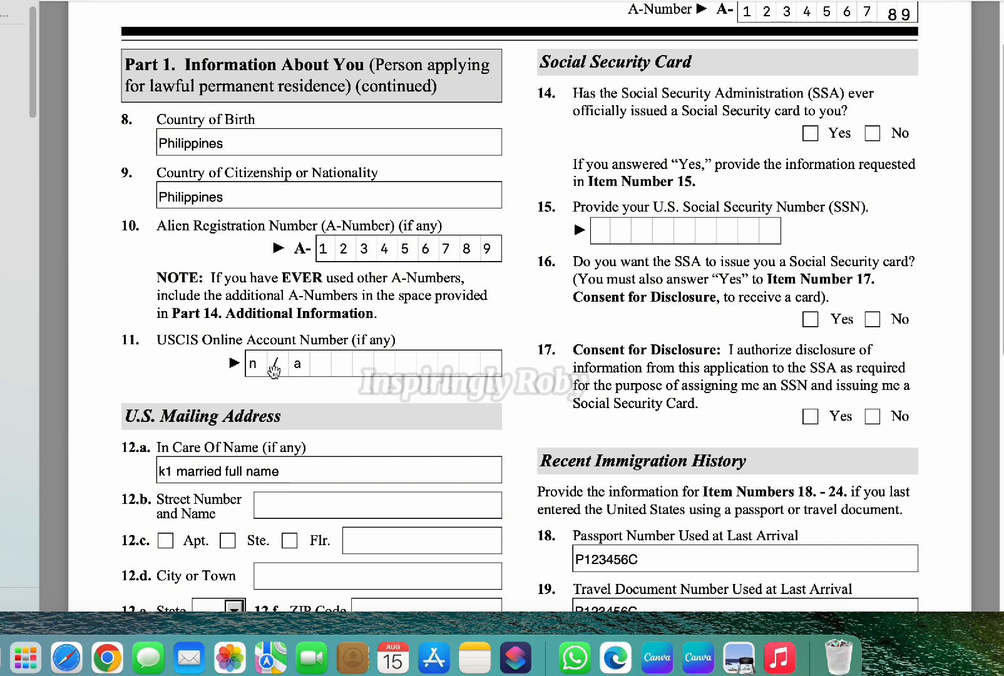
scroll(219, 471, down, 1)
scroll(219, 471, down, 4)
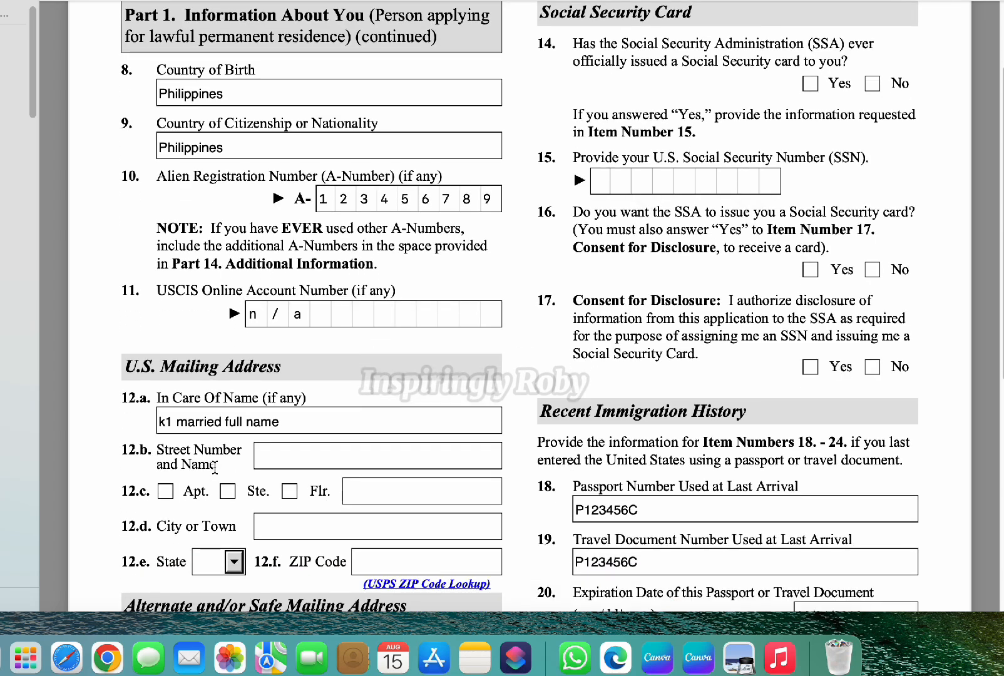
- Examine the U.S. Mailing Address fields and the Alternate and/or Safe Mailing Address section on page 2
scroll(220, 460, down, 2)
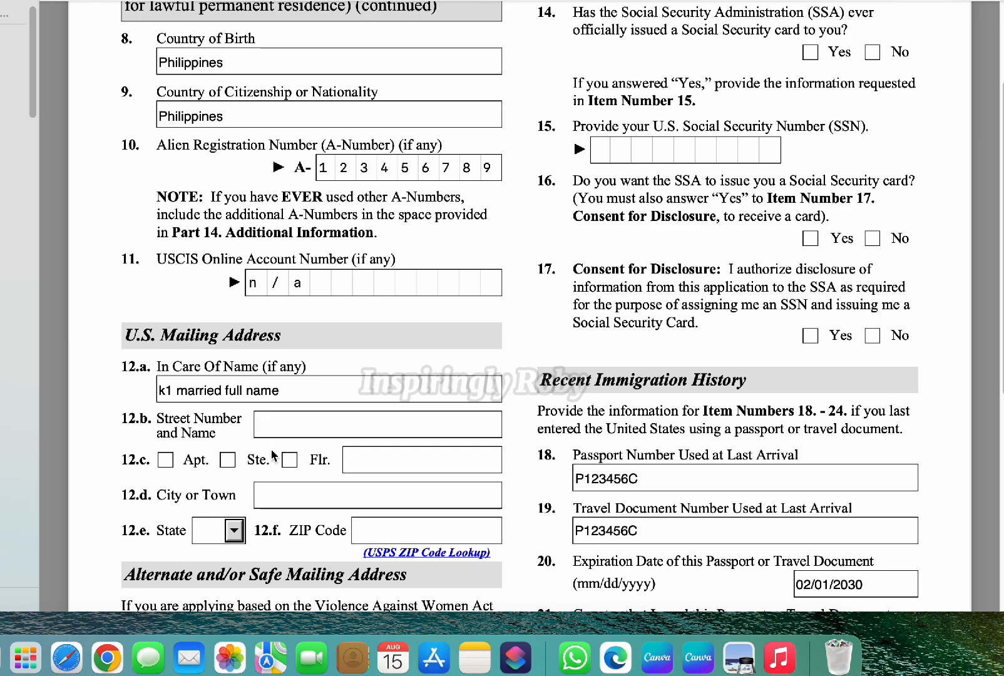
scroll(283, 460, down, 3)
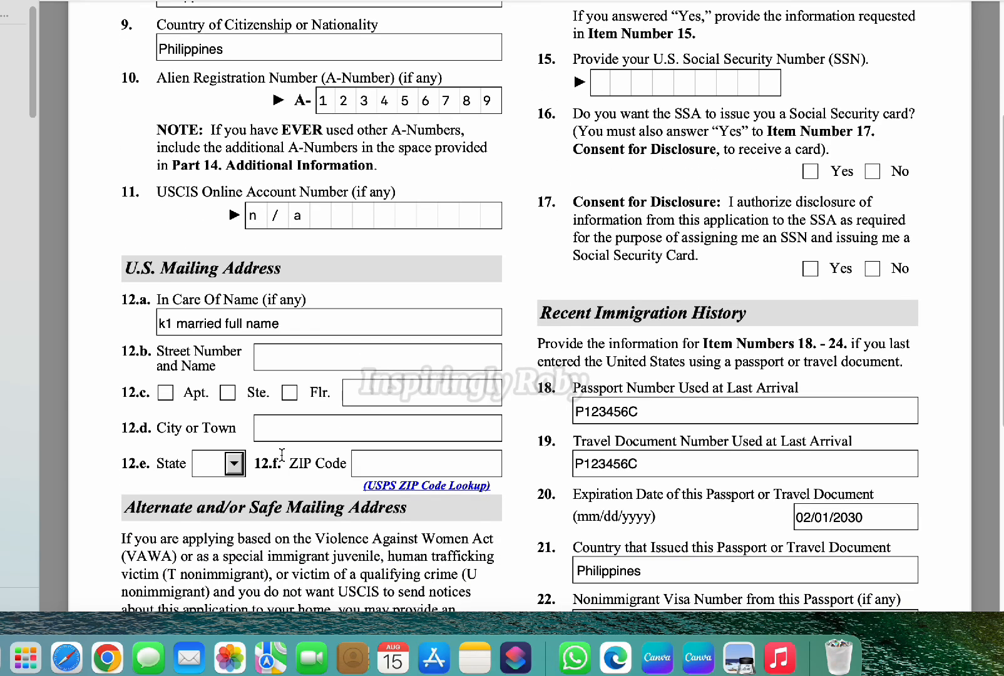
scroll(282, 456, down, 2)
scroll(282, 454, down, 4)
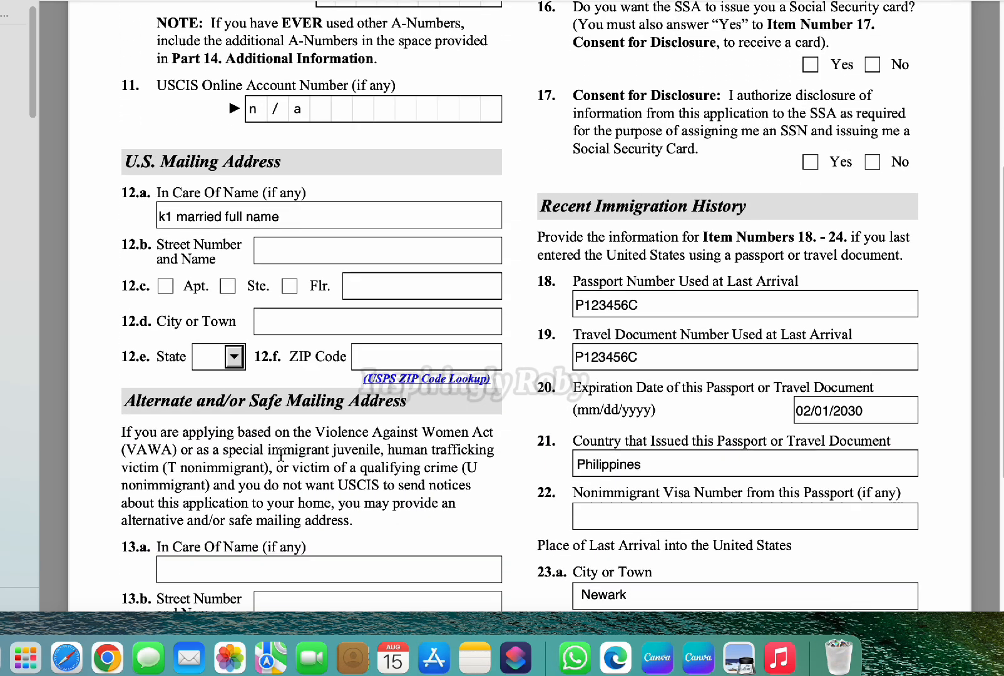
scroll(267, 307, down, 6)
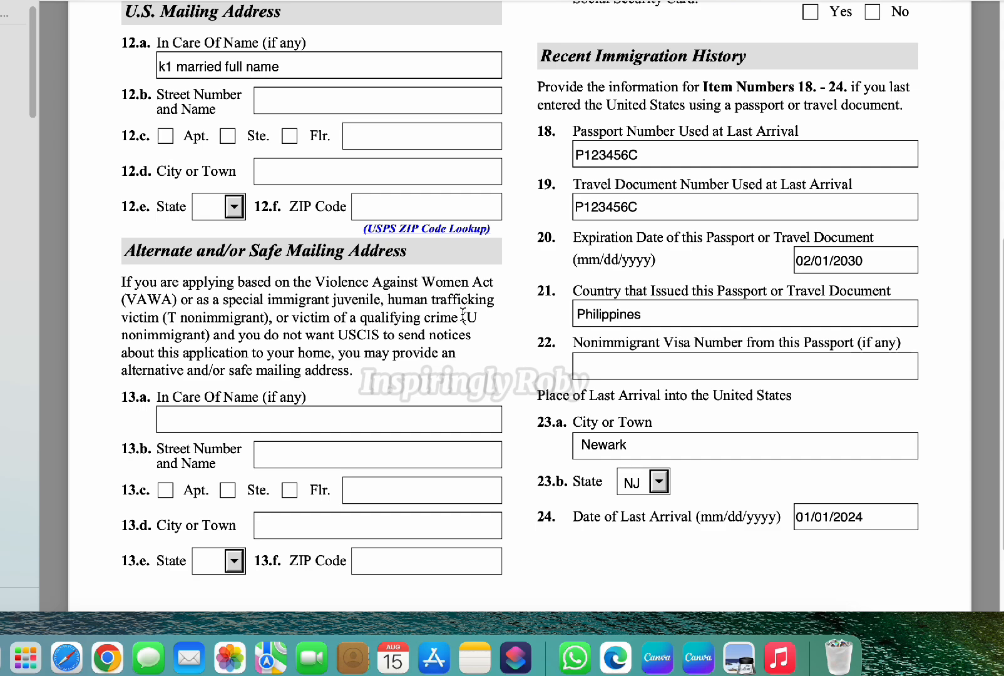
- Review the Social Security Card questions, items 14 to 17, and the Recent Immigration History entries, items 18 to 24
scroll(581, 250, up, 6)
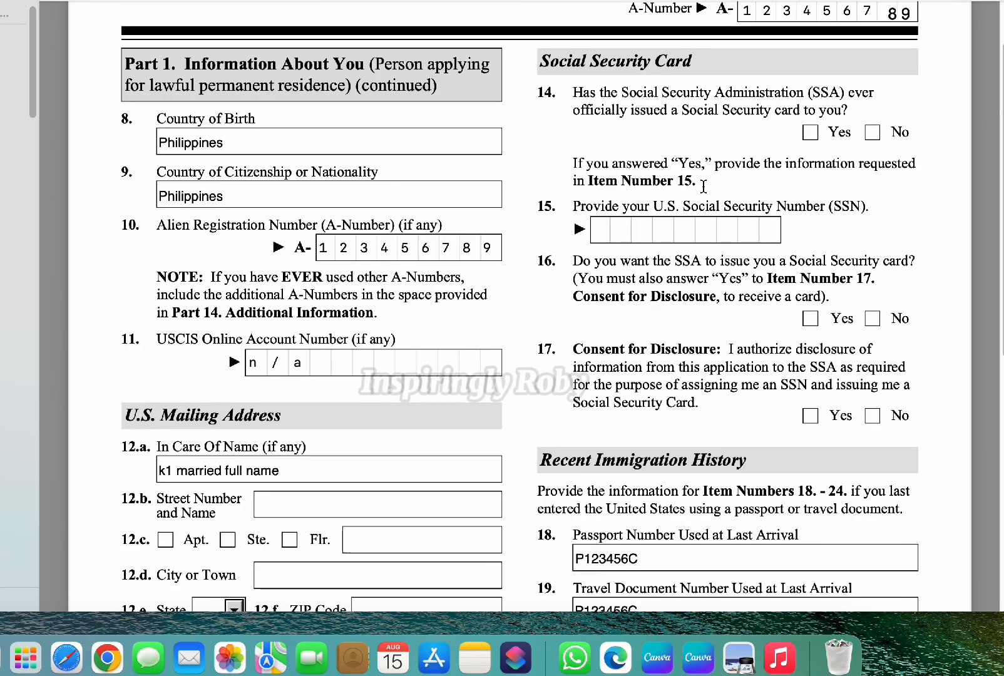
scroll(710, 187, up, 1)
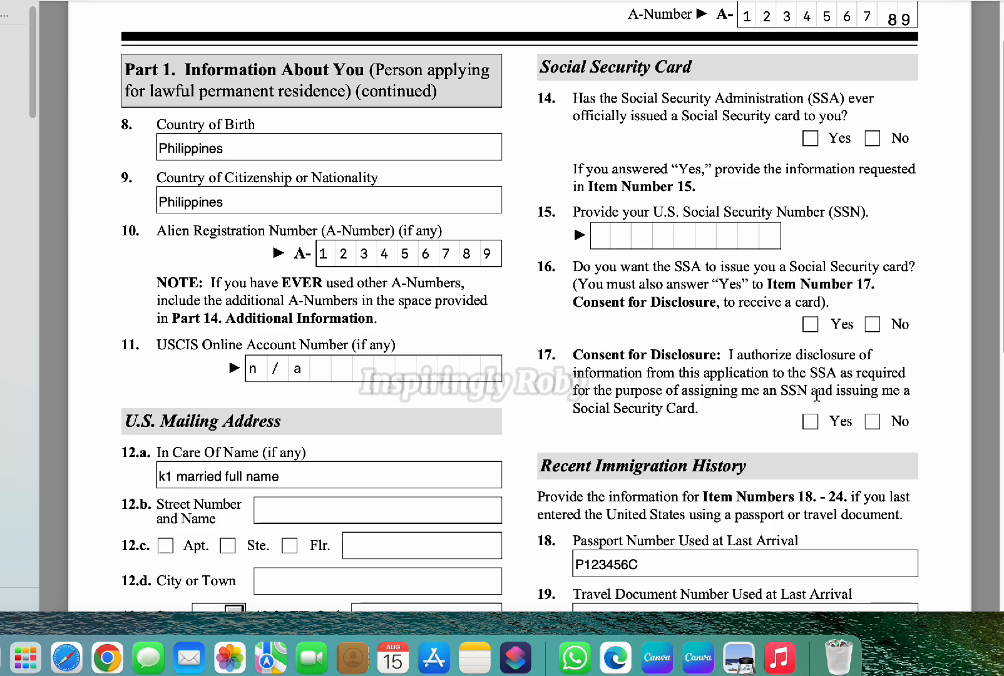
scroll(718, 404, down, 5)
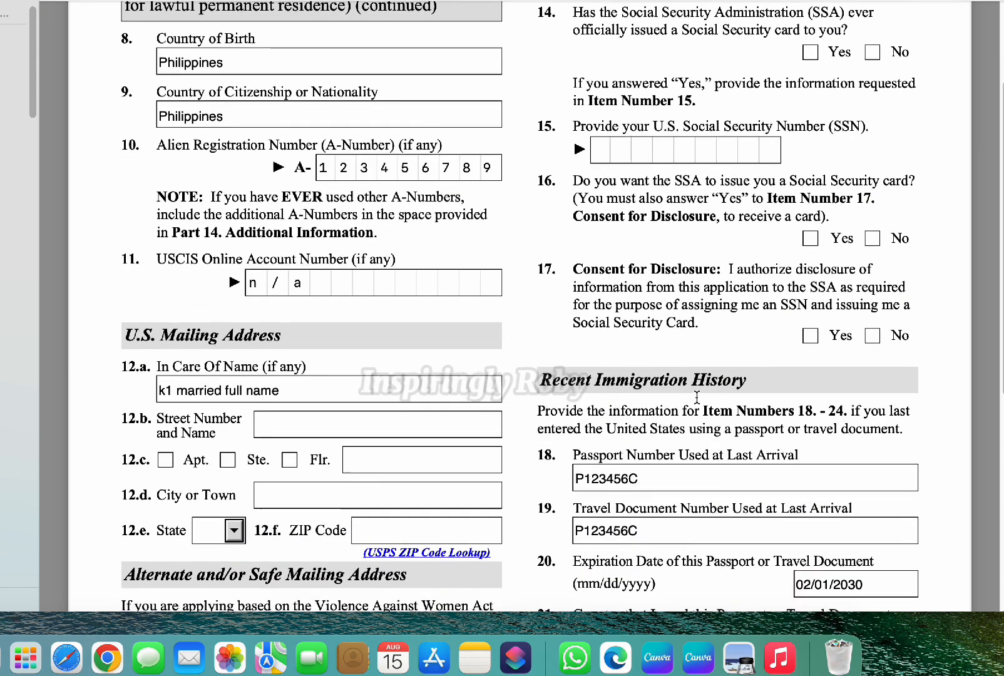
scroll(689, 376, down, 3)
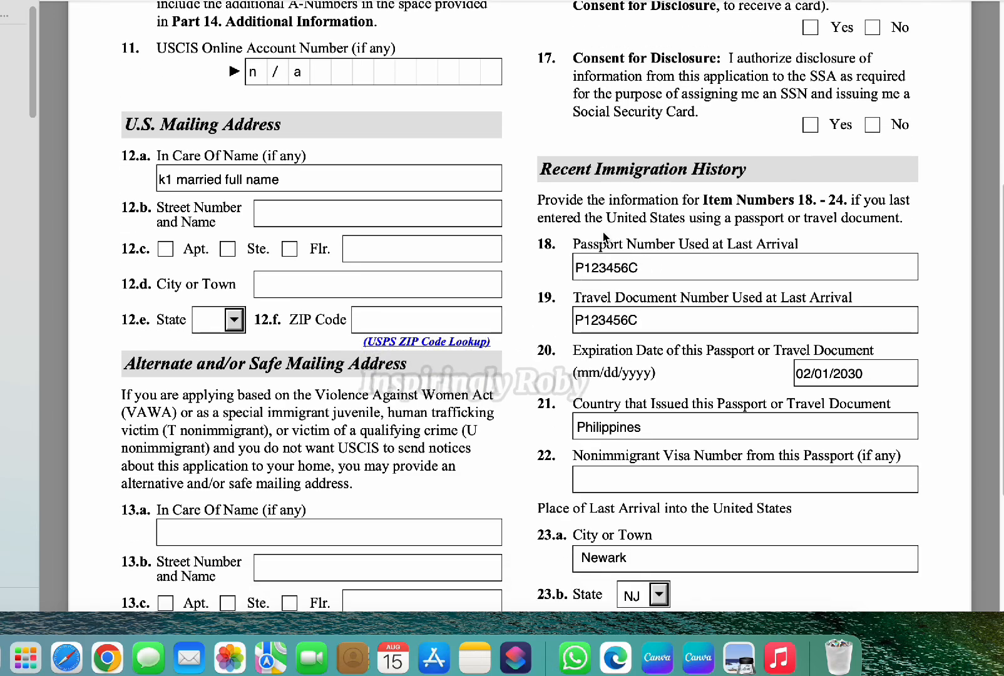
scroll(639, 318, down, 1)
scroll(639, 319, down, 1)
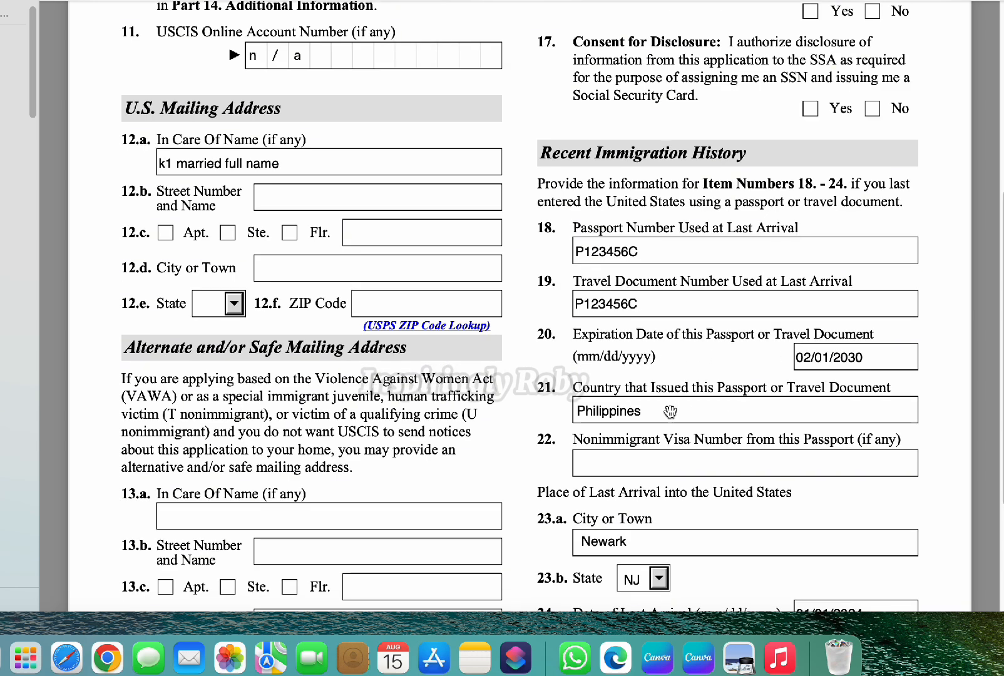
scroll(710, 416, down, 1)
scroll(710, 416, down, 3)
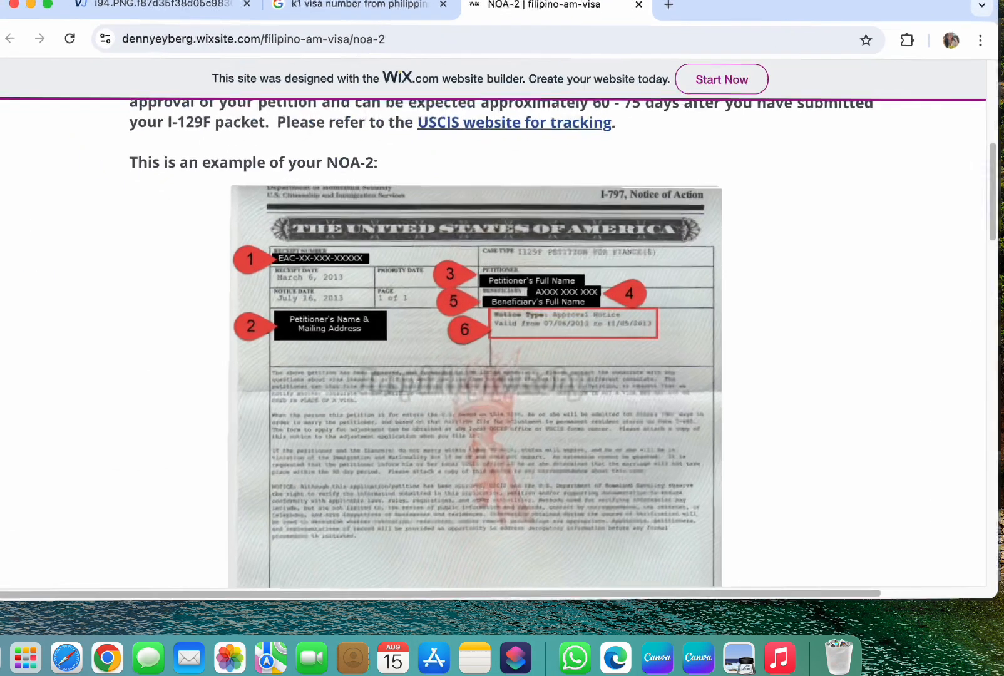
- Switch to Chrome and view the sample NOA-2 notice and the search for the K1 visa number from the Philippines
scroll(191, 57, up, 3)
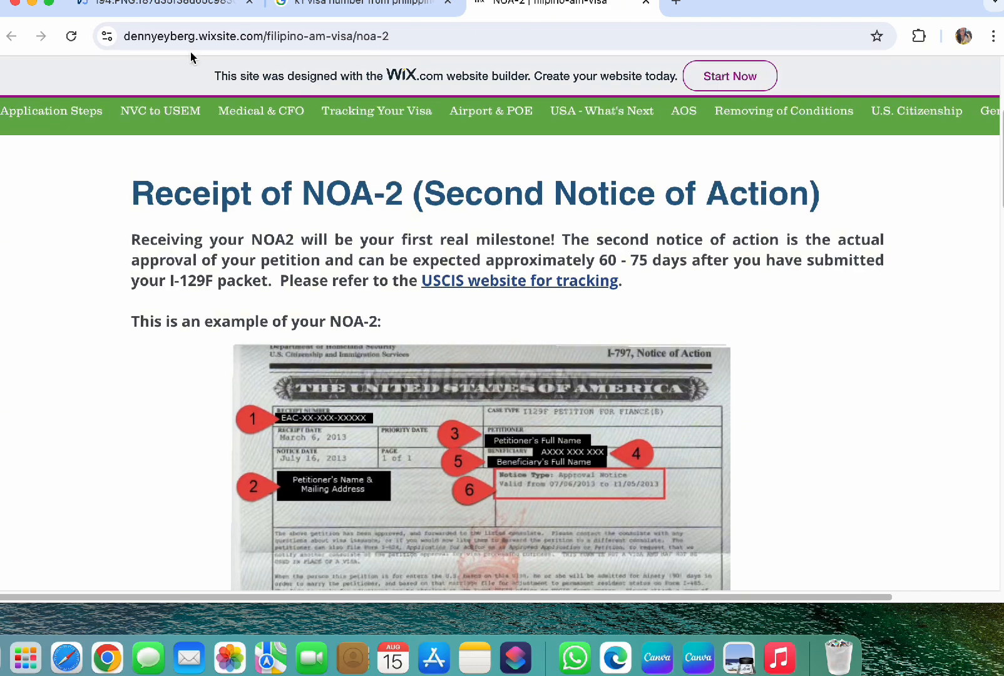
click(349, 7)
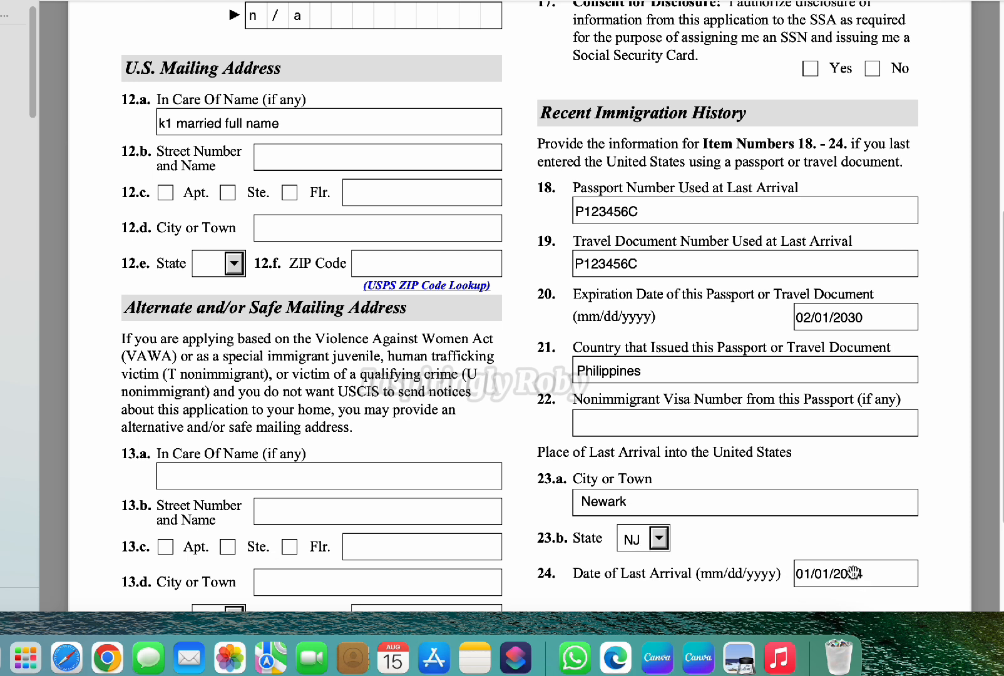
scroll(824, 547, down, 20)
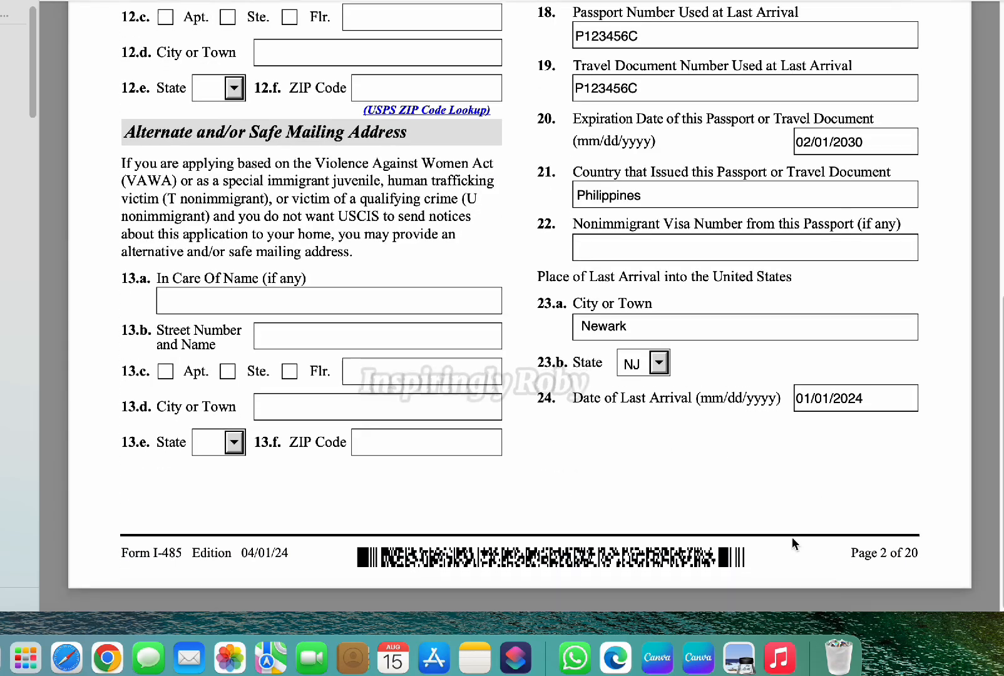
scroll(771, 529, up, 10)
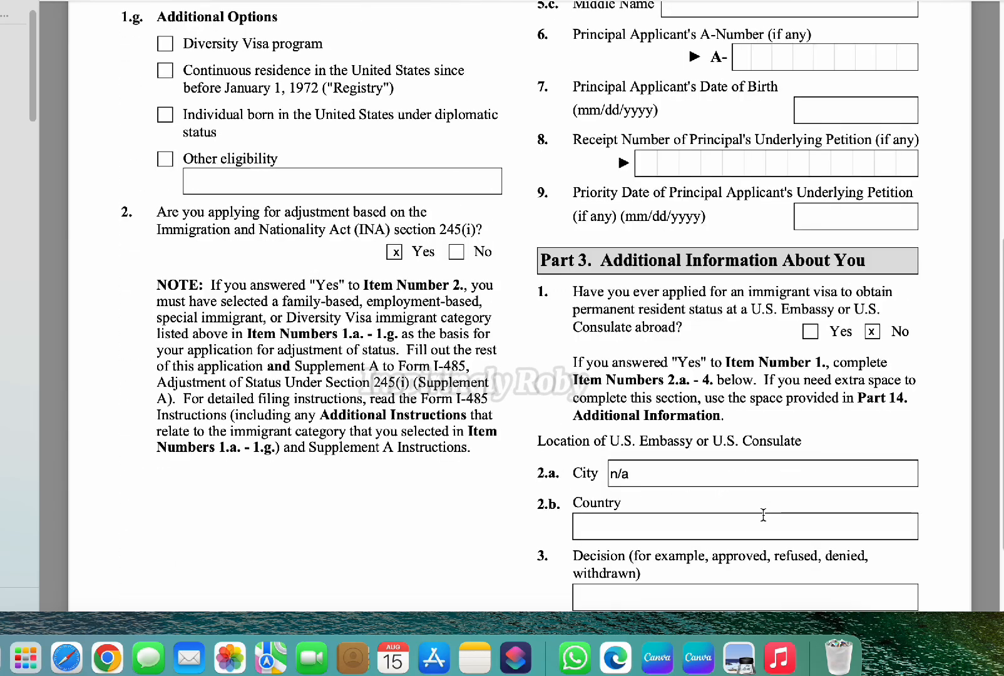
scroll(759, 510, up, 20)
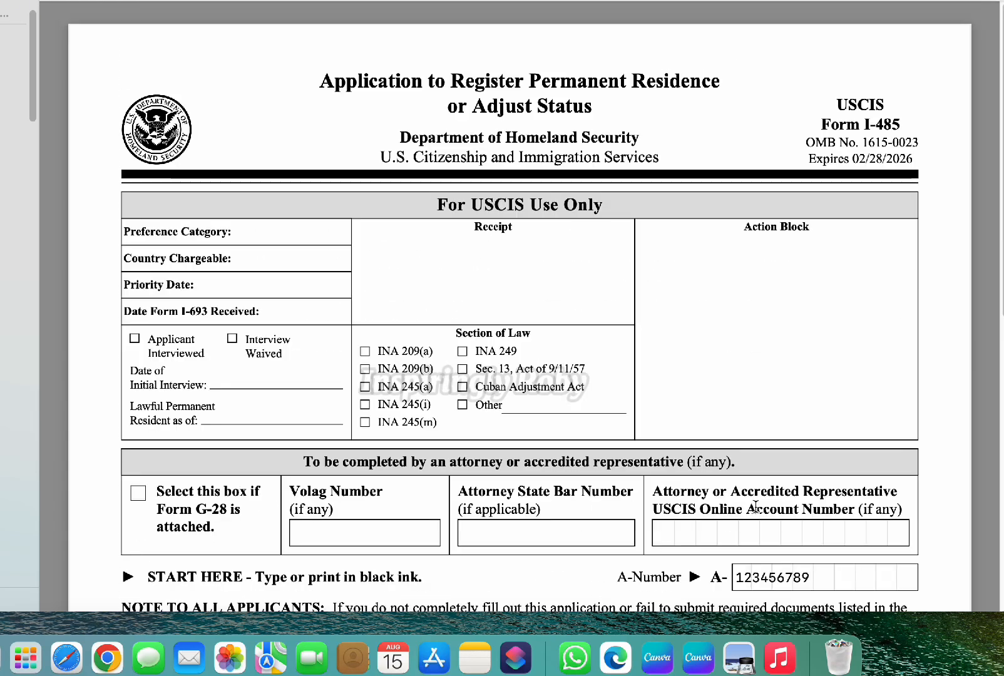
- Go back through the Part 1 name, birth date, sex and birthplace entries on page 1 and the page 2 entries
scroll(756, 504, down, 5)
scroll(756, 505, down, 10)
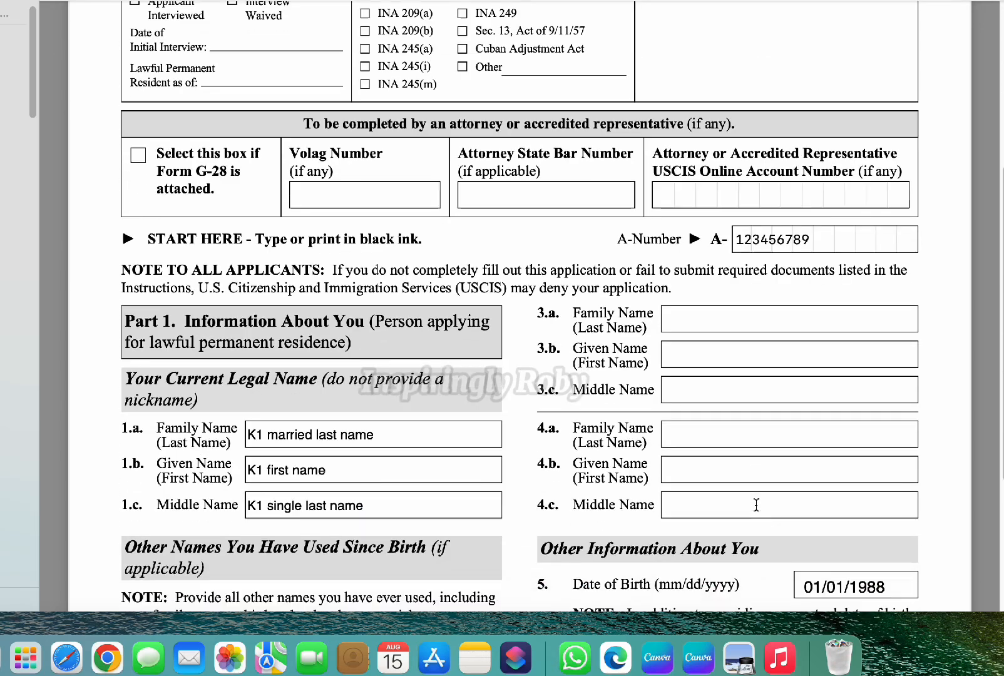
scroll(723, 529, down, 2)
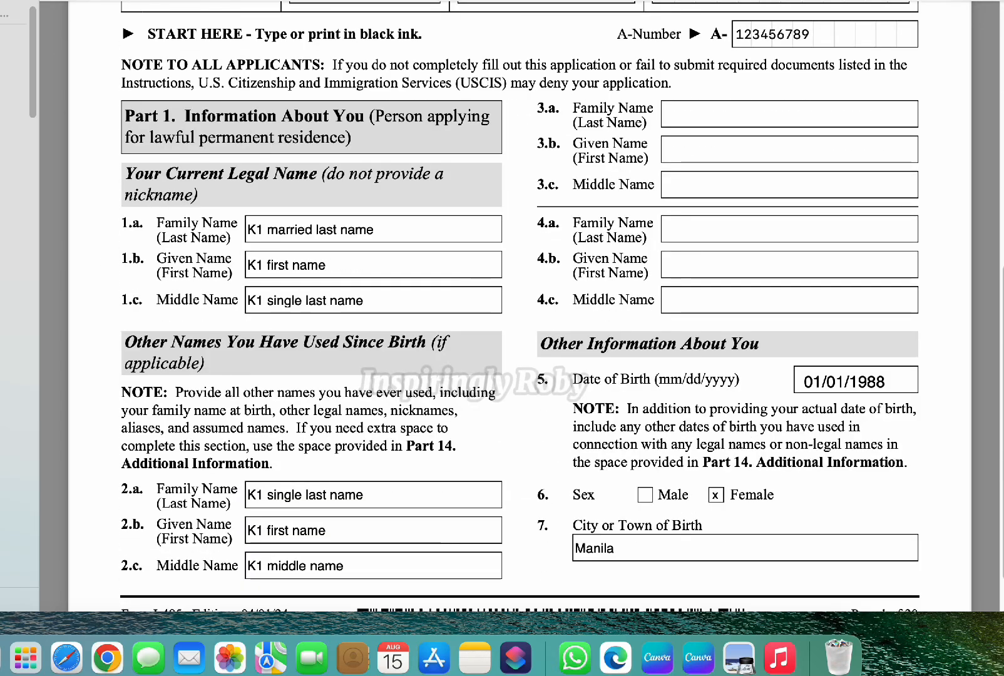
scroll(257, 276, down, 5)
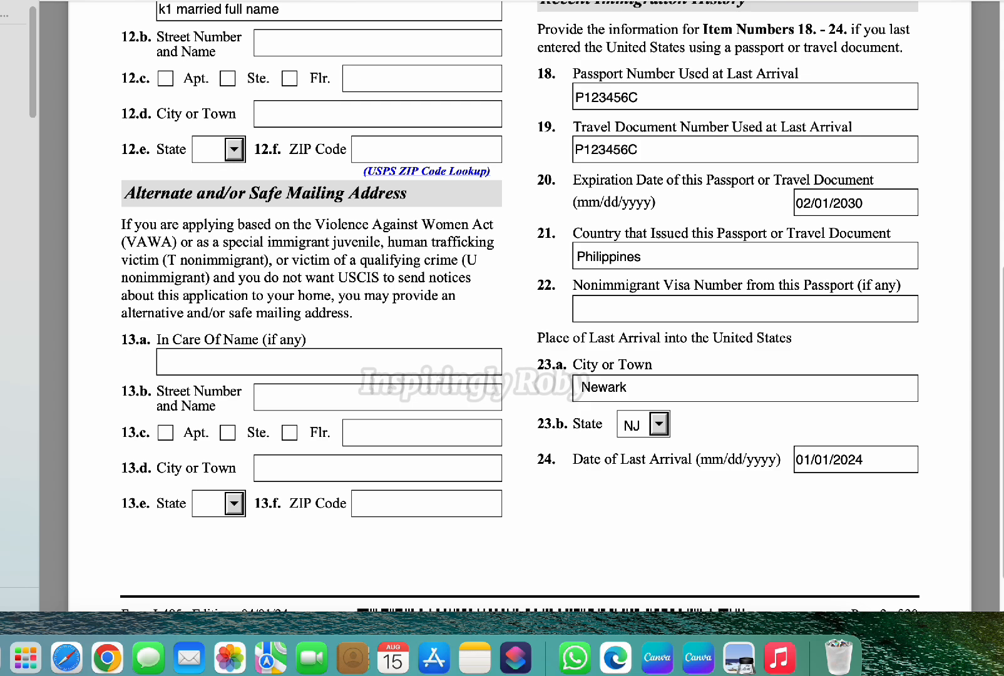
scroll(501, 300, down, 5)
- Re-examine page 2 at a smaller scale, covering items 8 to 11, the mailing address and the Social Security questions
scroll(472, 276, up, 8)
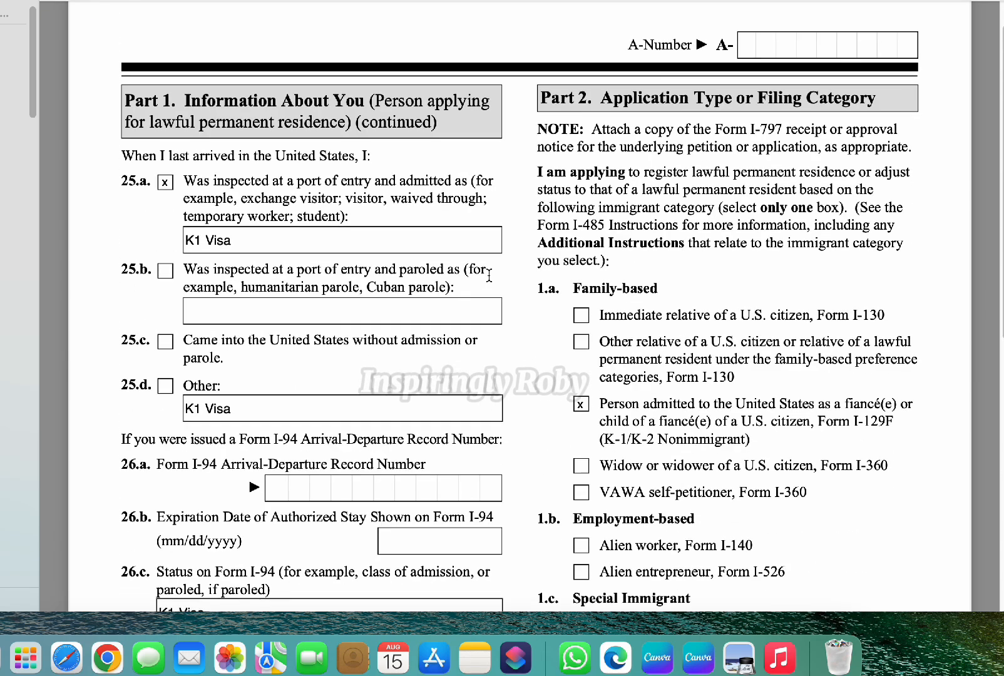
scroll(488, 275, up, 5)
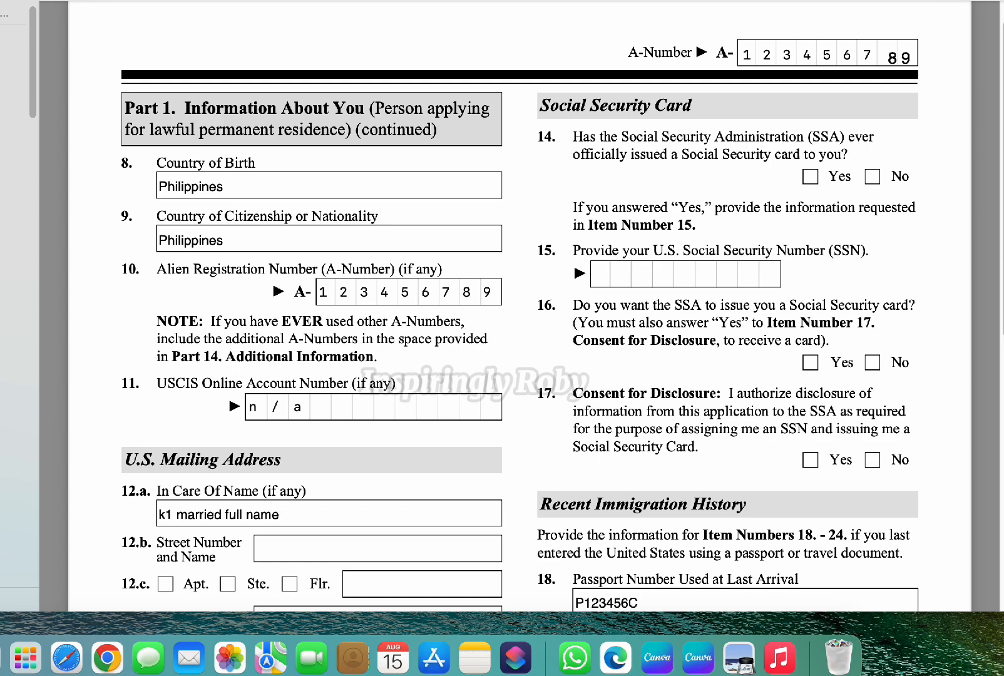
key(super+minus)
scroll(549, 233, down, 5)
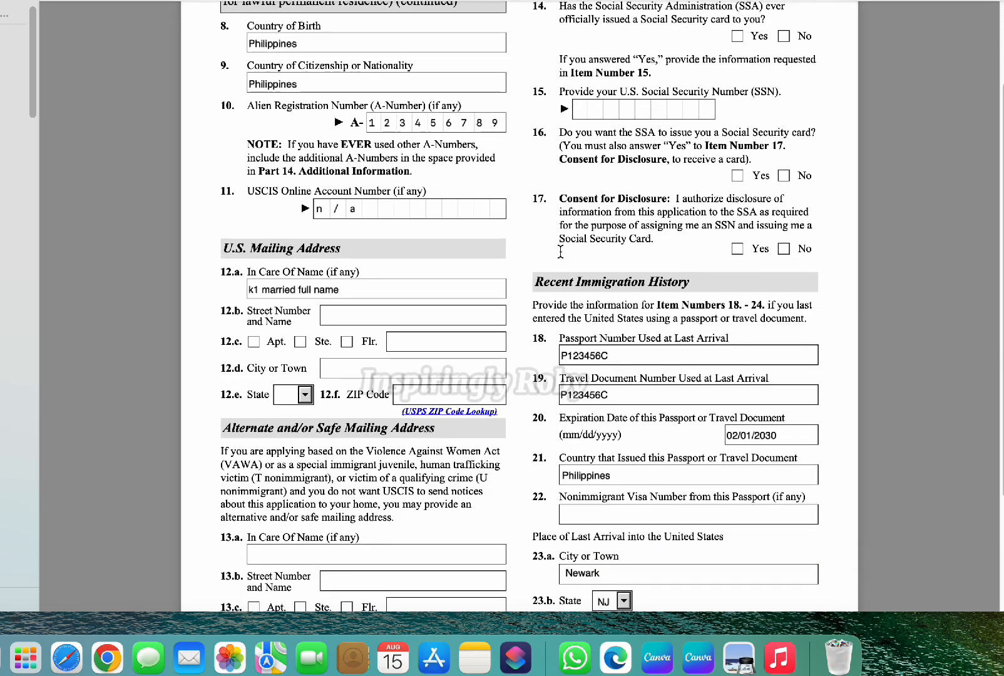
scroll(561, 254, up, 3)
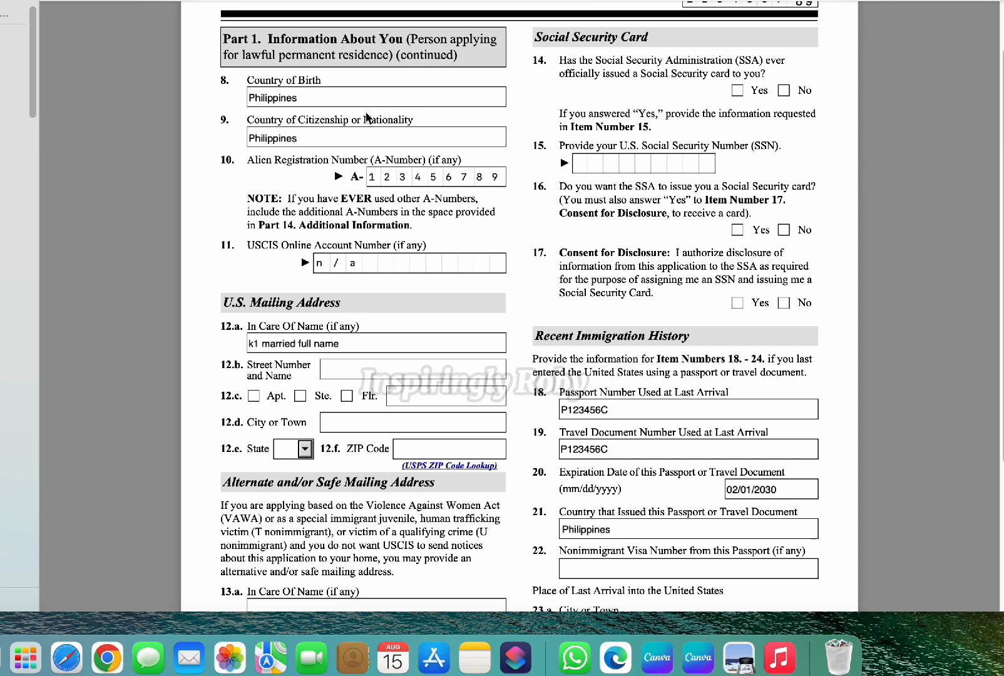
scroll(353, 126, up, 1)
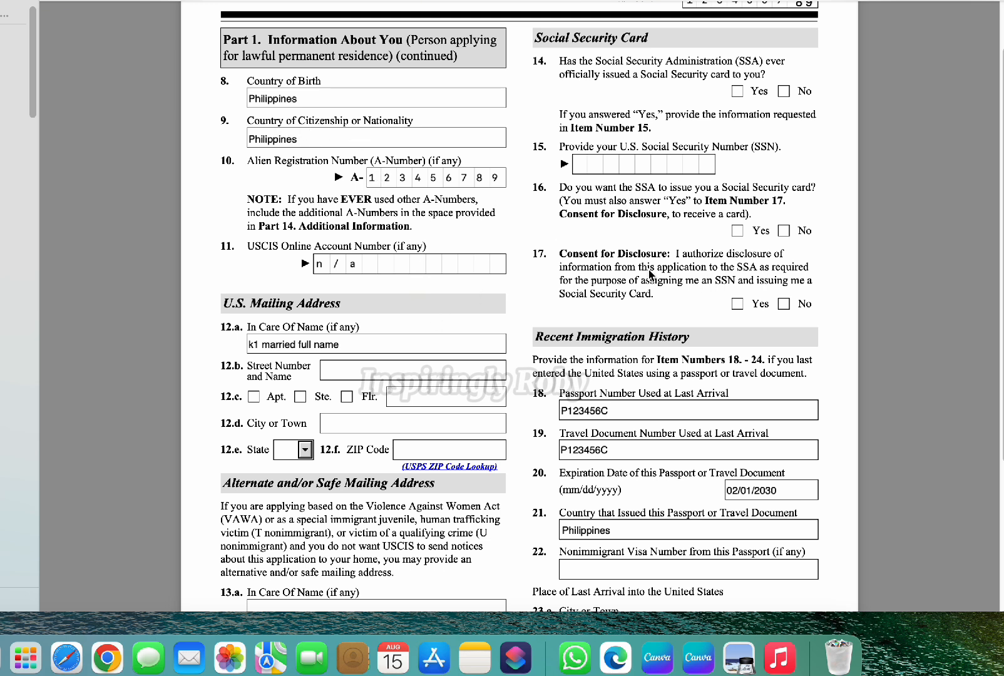
- Review the arrival and I-94 items on page 3, and bring up the sample I-94 image in Chrome
key(Page_Down)
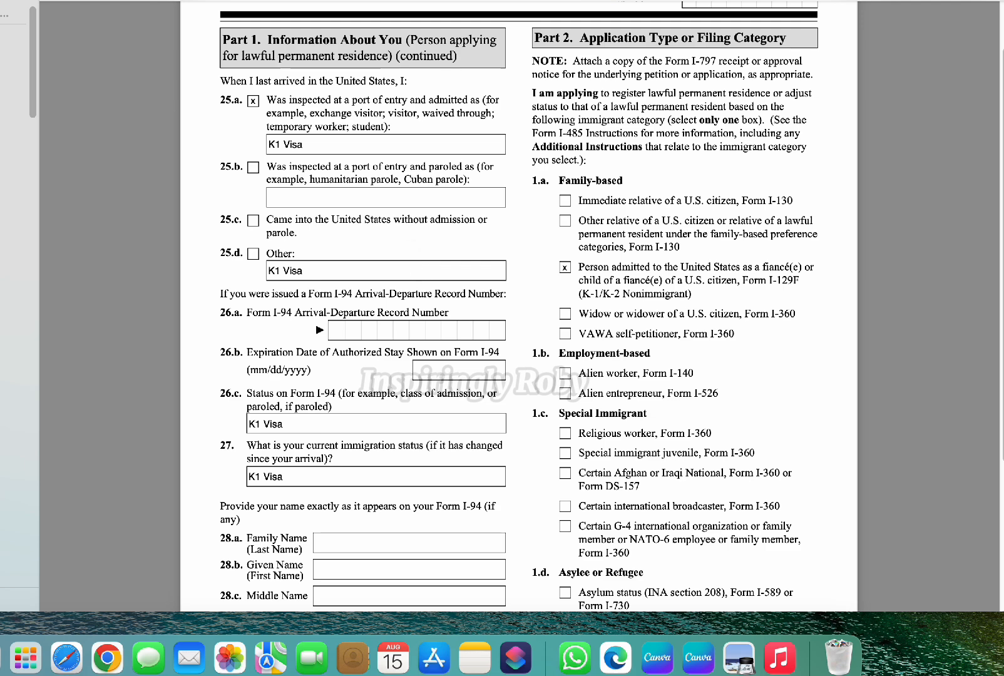
key(super+minus)
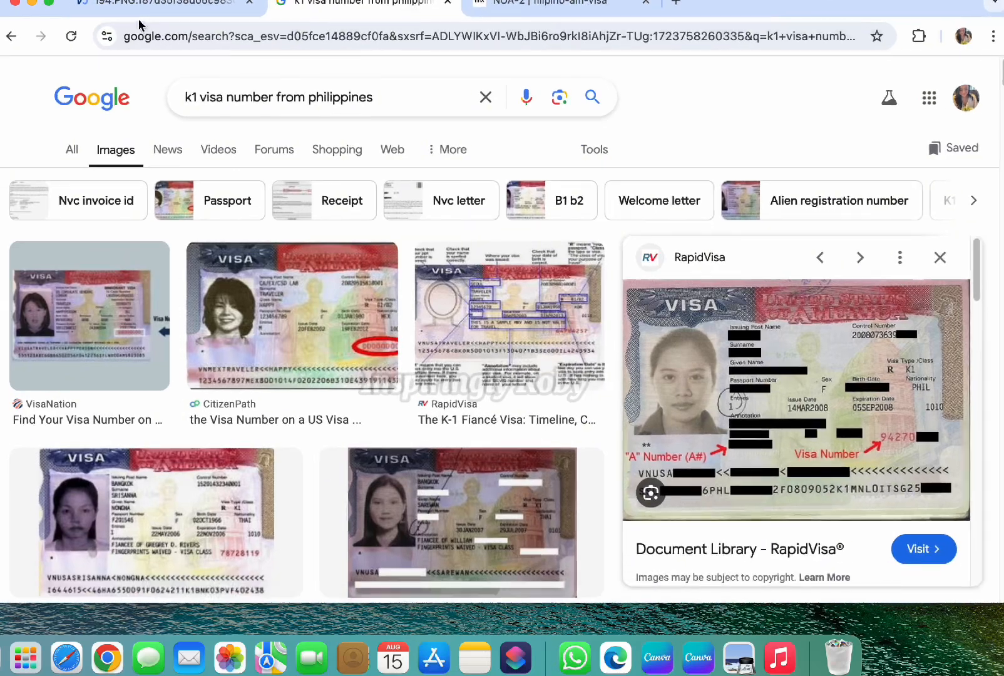
click(143, 13)
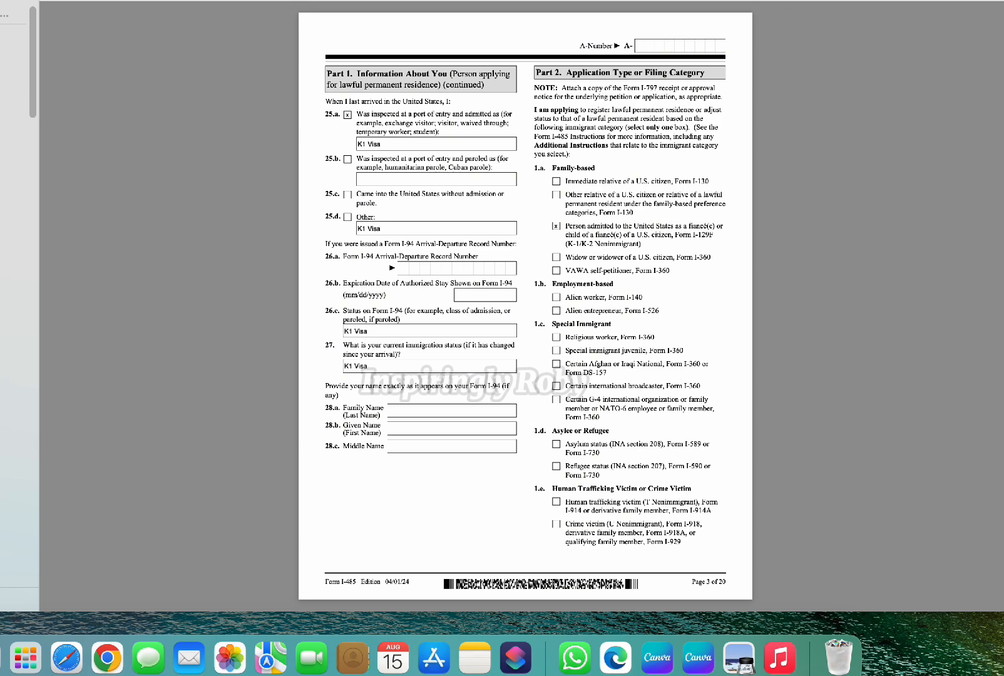
- Change the answer to Part 2, item 2, about adjustment under INA section 245(i), to No on page 4
scroll(297, 405, down, 5)
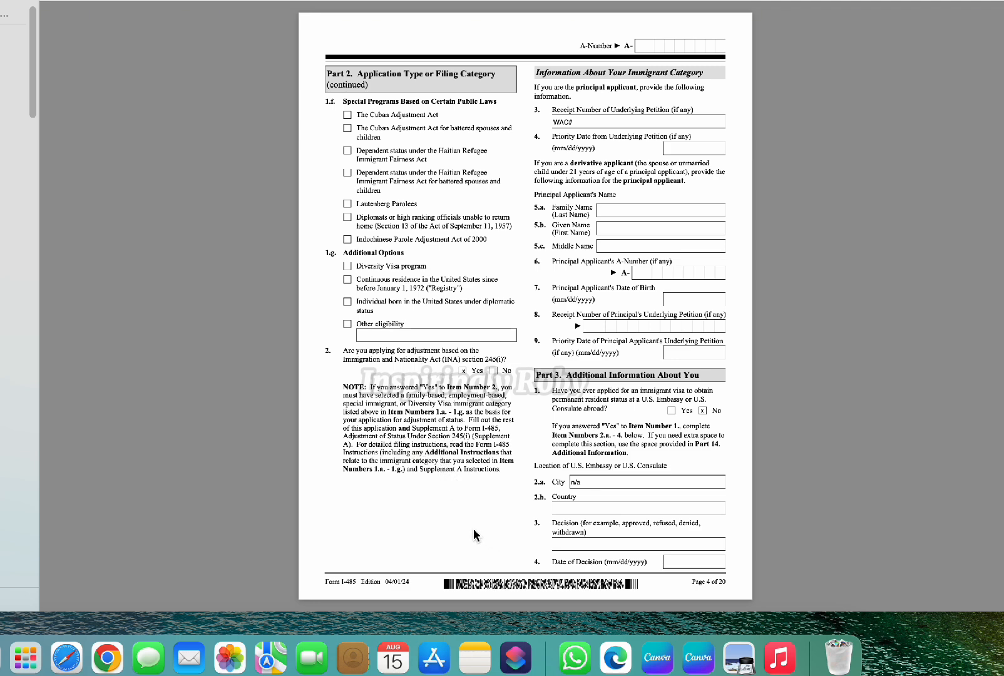
click(463, 370)
click(706, 1)
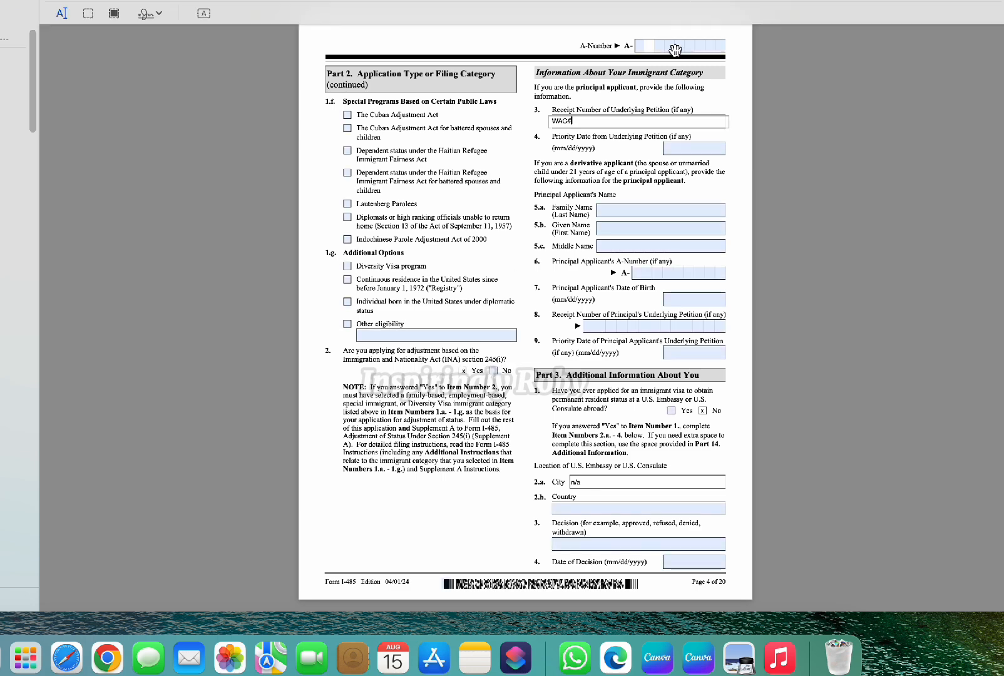
click(463, 371)
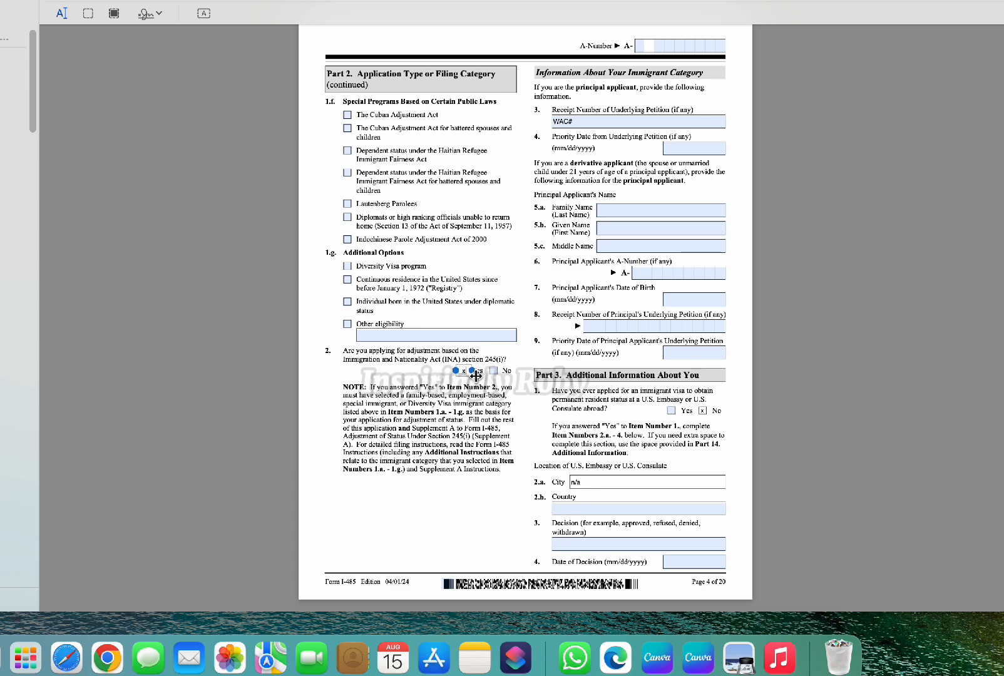
key(BackSpace)
click(493, 372)
text(x)
click(566, 103)
- Examine the Address History, Dates of Residence and Employment History fields of Part 3 on pages 5 and 6
scroll(16, 313, down, 2)
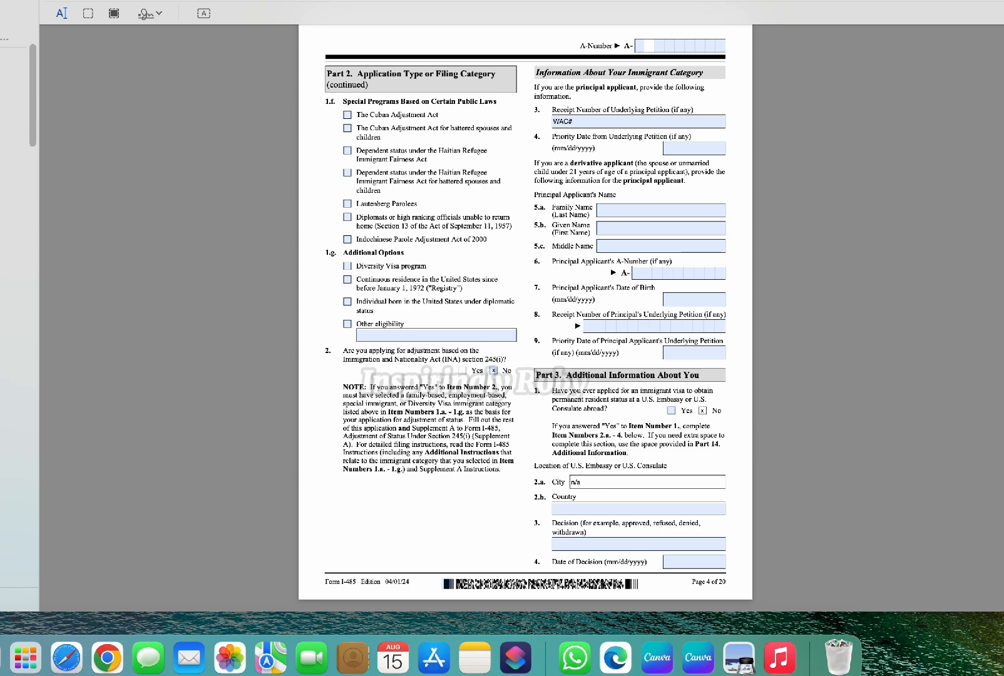
click(13, 375)
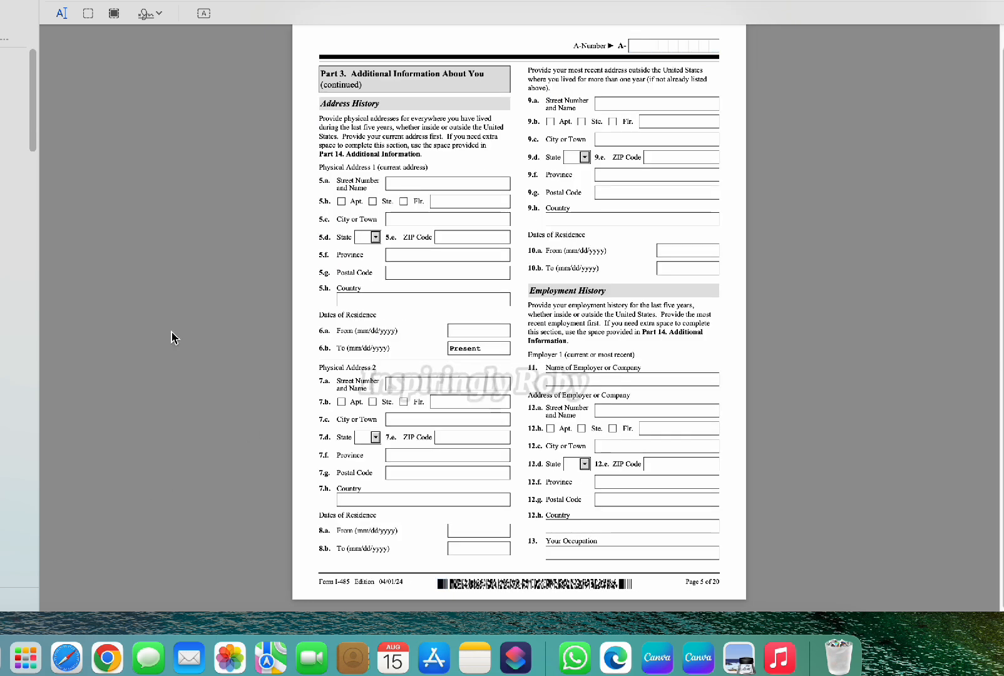
scroll(15, 313, down, 6)
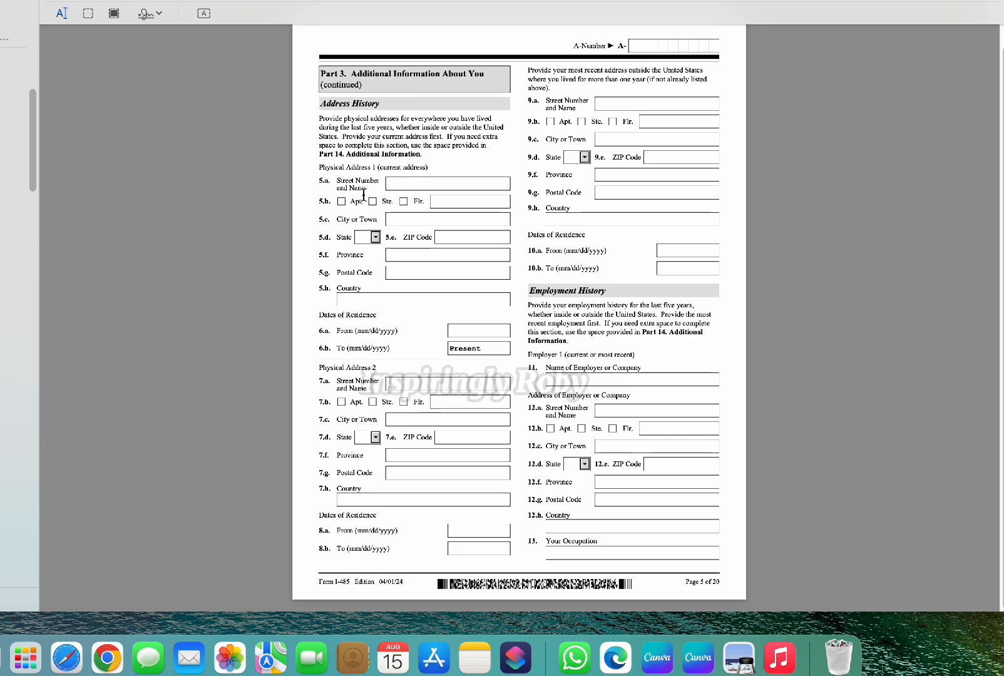
scroll(438, 207, down, 3)
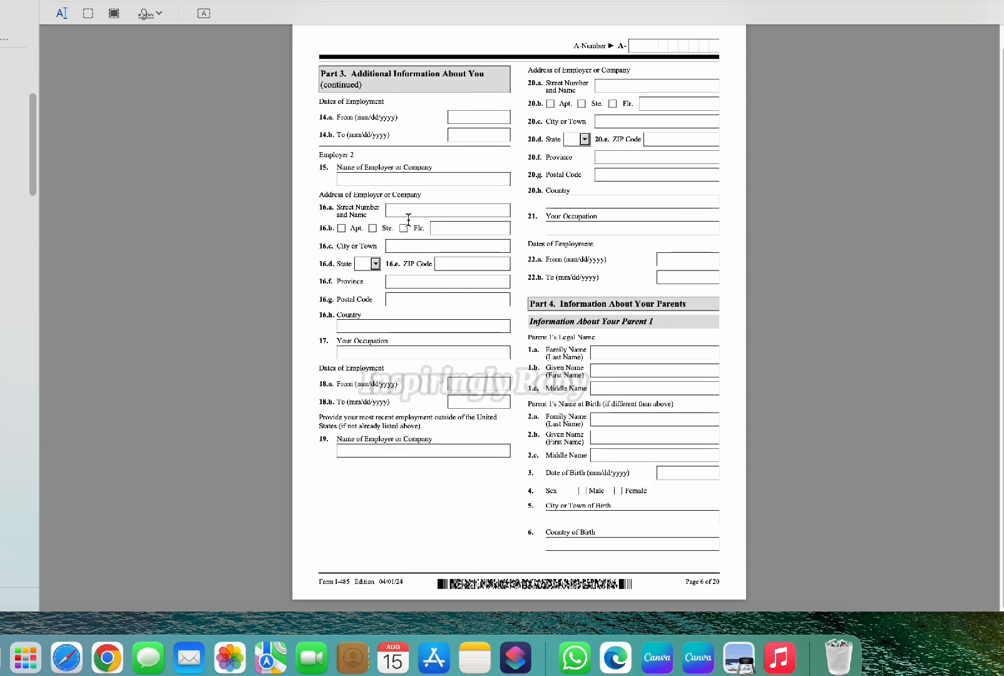
scroll(409, 219, up, 3)
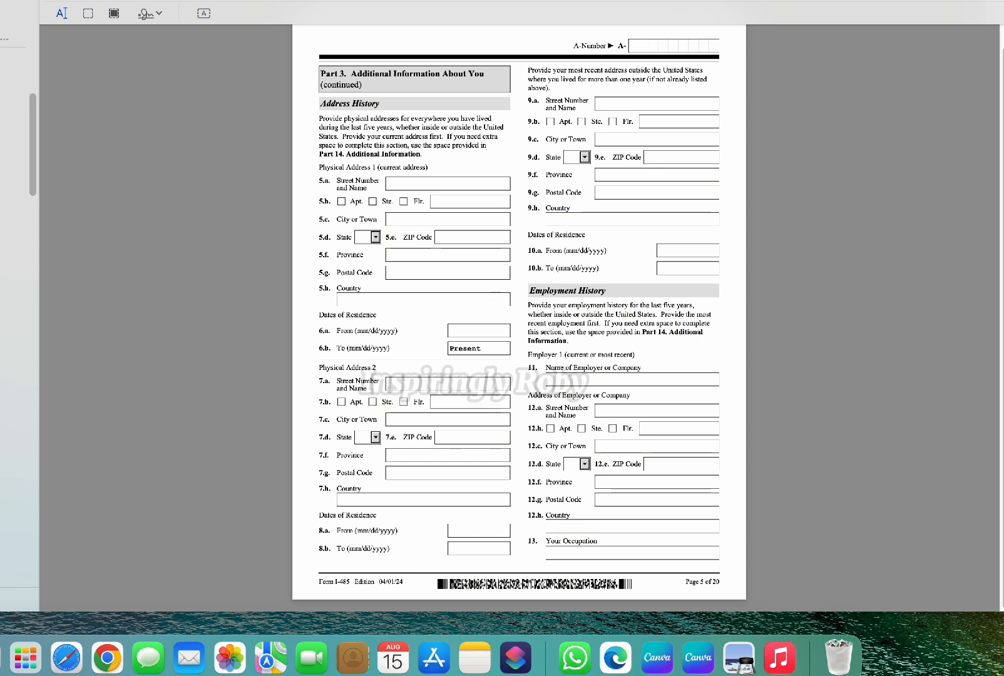
click(692, 2)
click(692, 2)
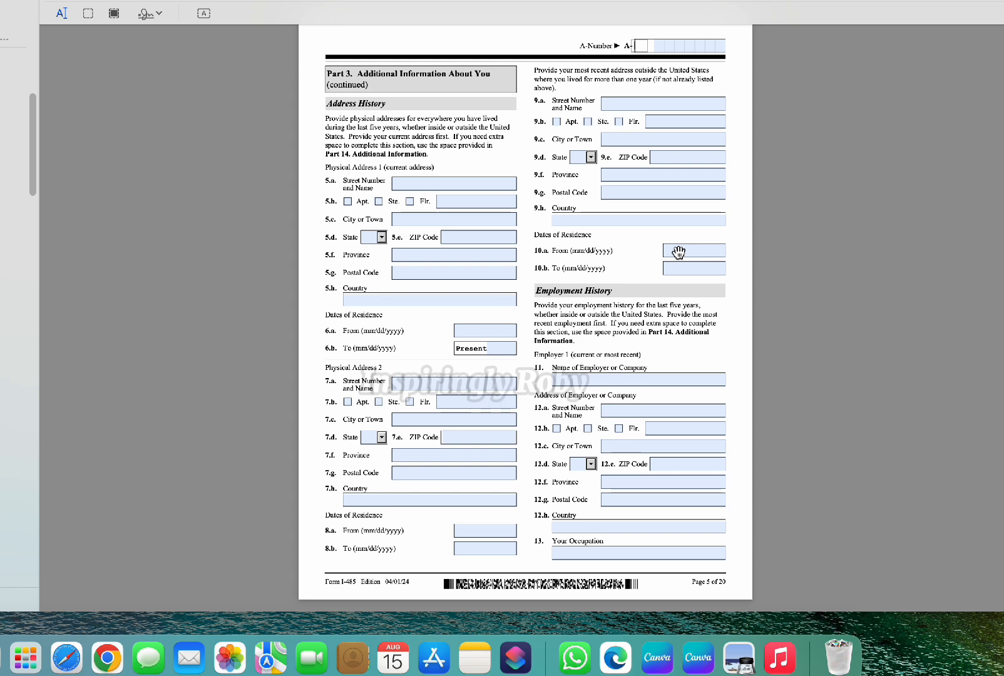
drag(552, 268, 621, 268)
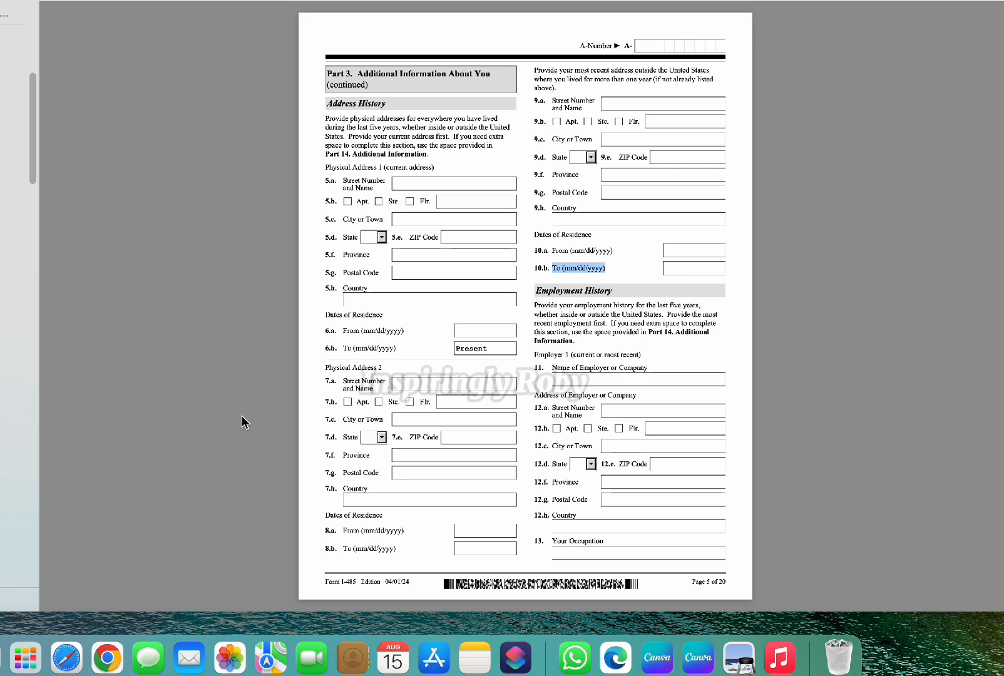
click(586, 526)
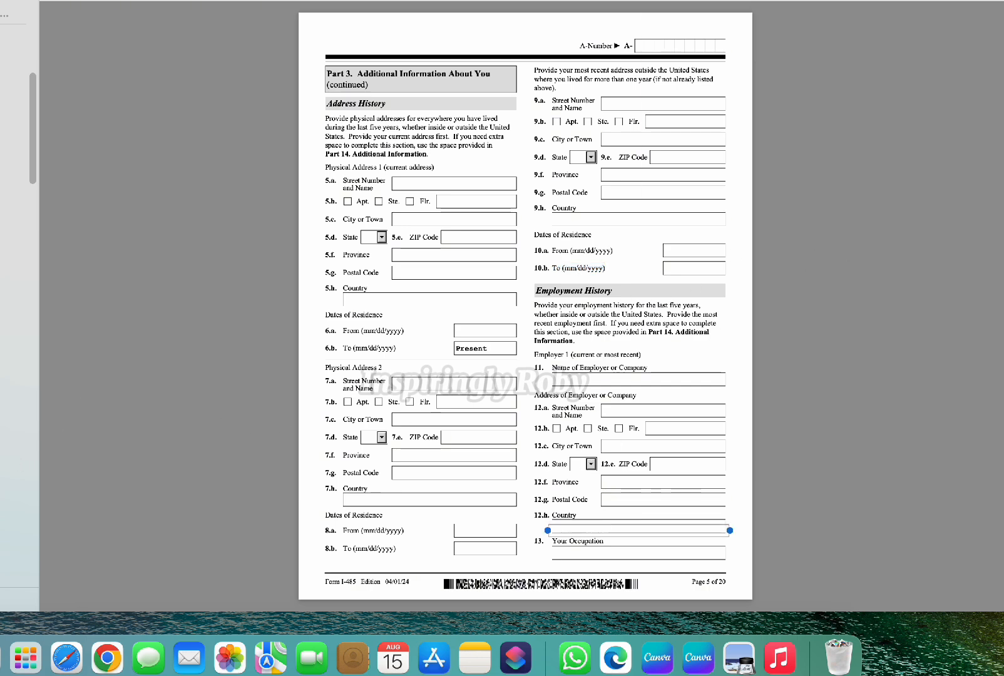
- Mark Female as Parent 1's sex in Part 4, item 4, on page 6
key(Page_Down)
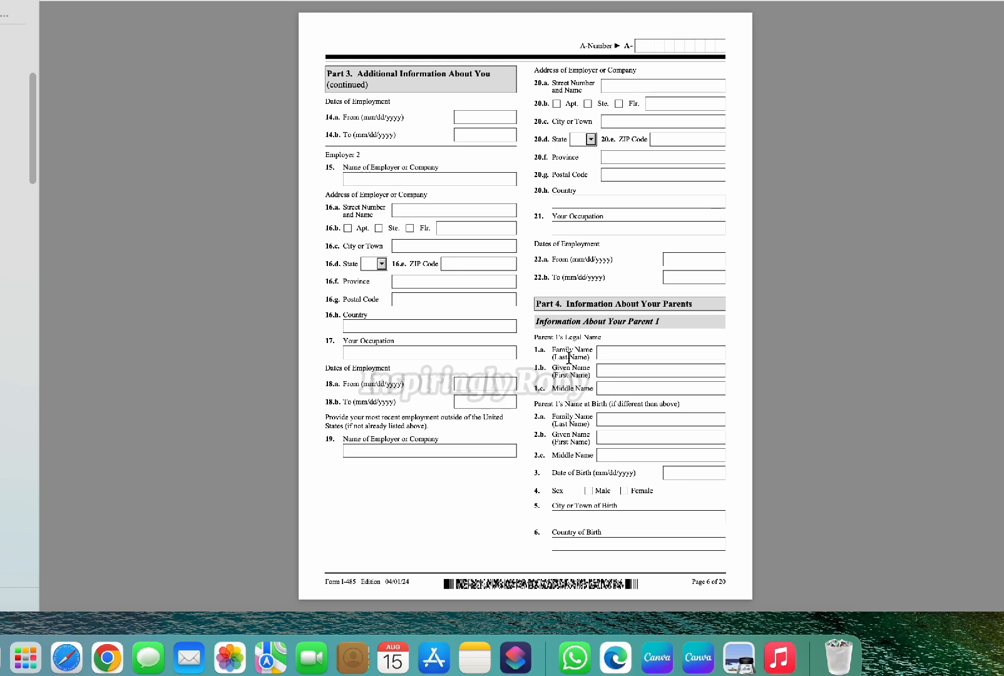
click(709, 1)
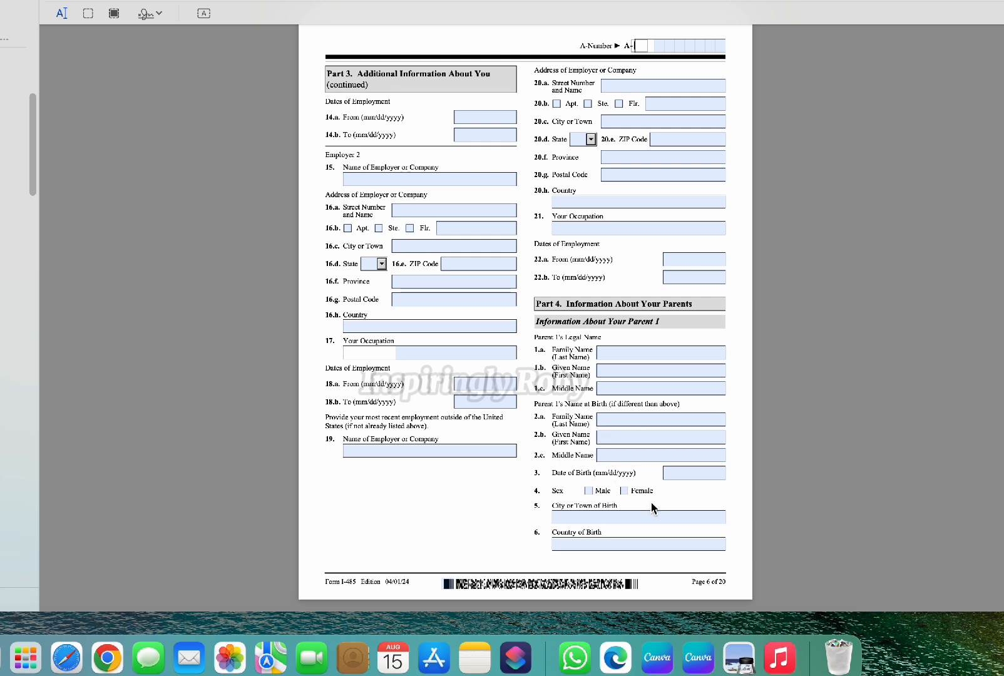
click(625, 492)
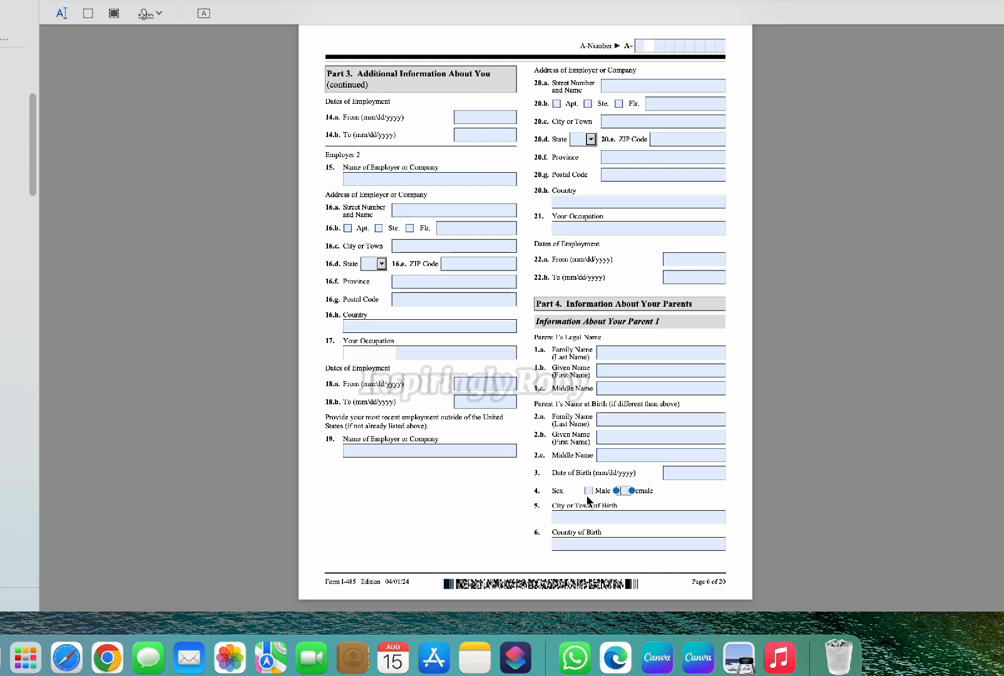
click(622, 491)
text(x)
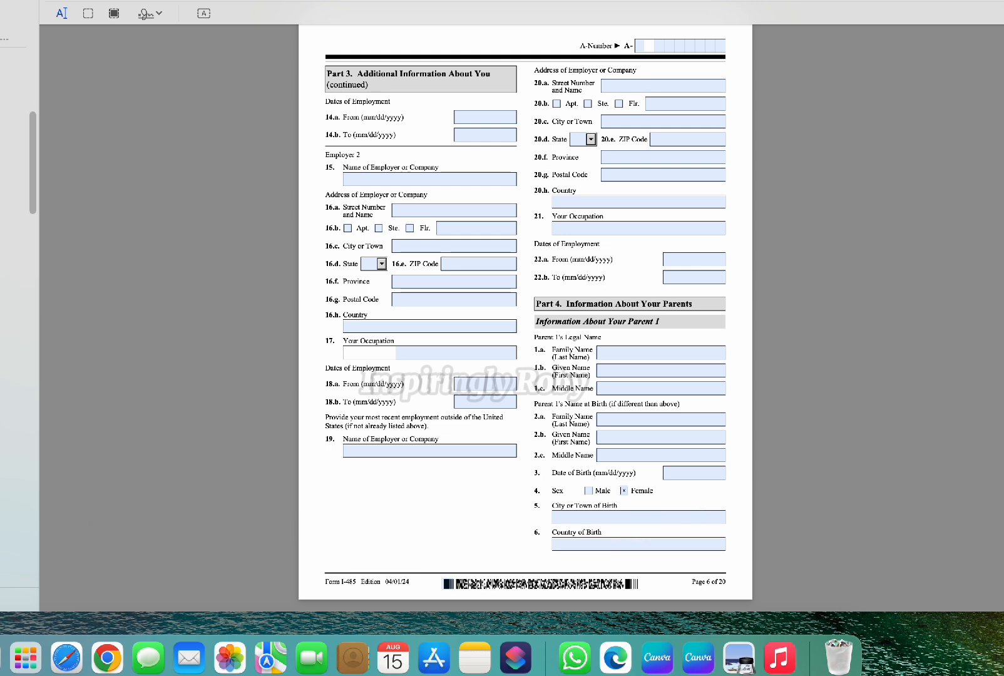
- Review the Parent 2 section, the marital status questions and the current marriage fields on page 7
click(4, 487)
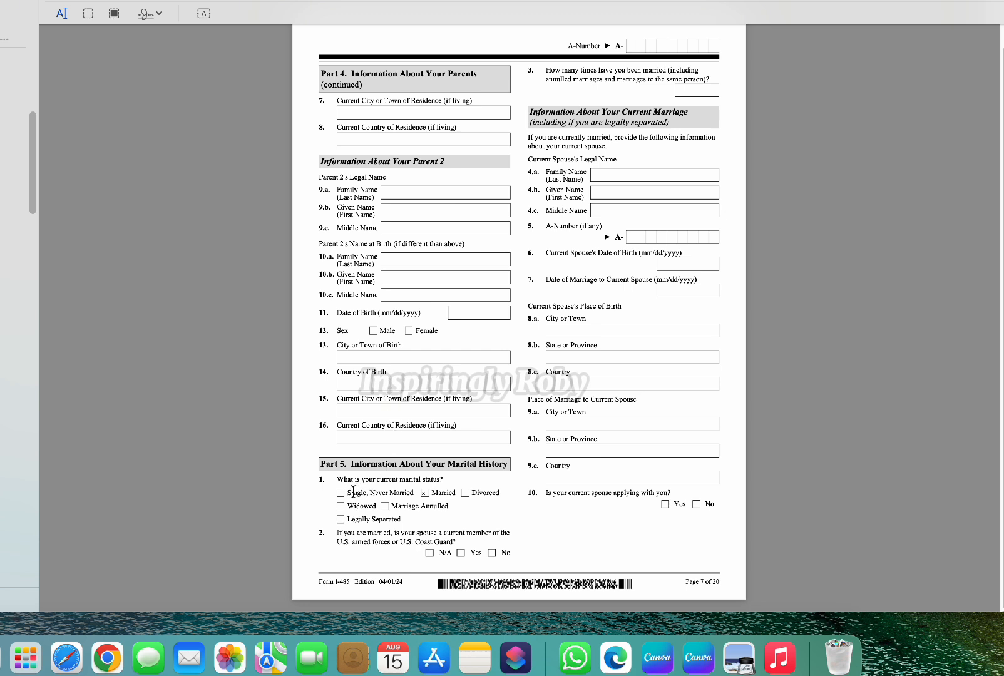
click(424, 492)
click(485, 553)
drag(543, 70, 704, 80)
click(700, 88)
drag(544, 70, 700, 81)
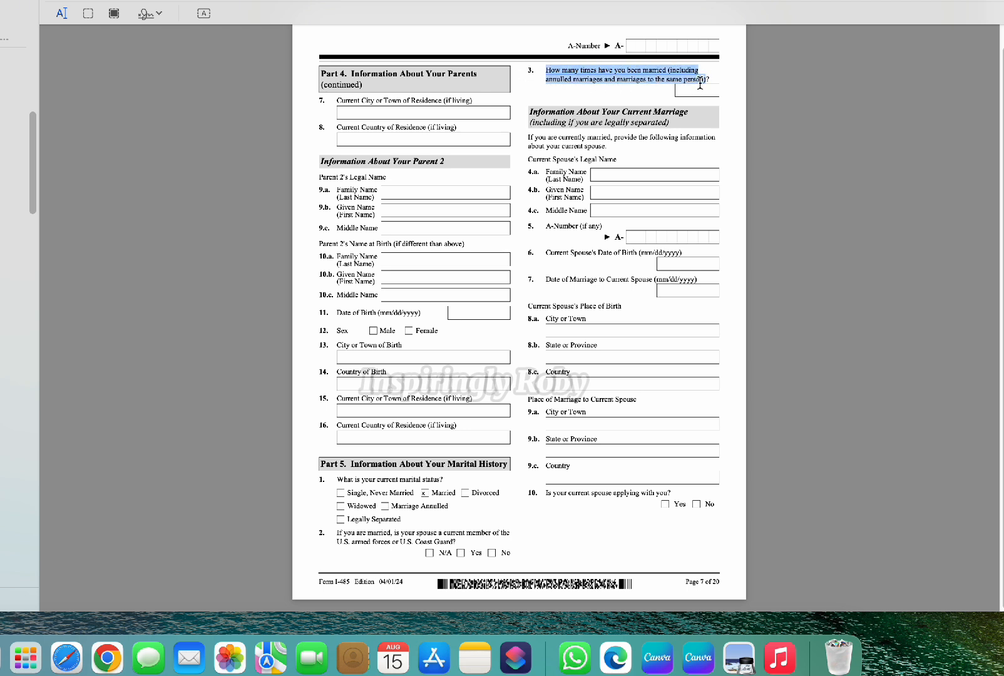
click(697, 92)
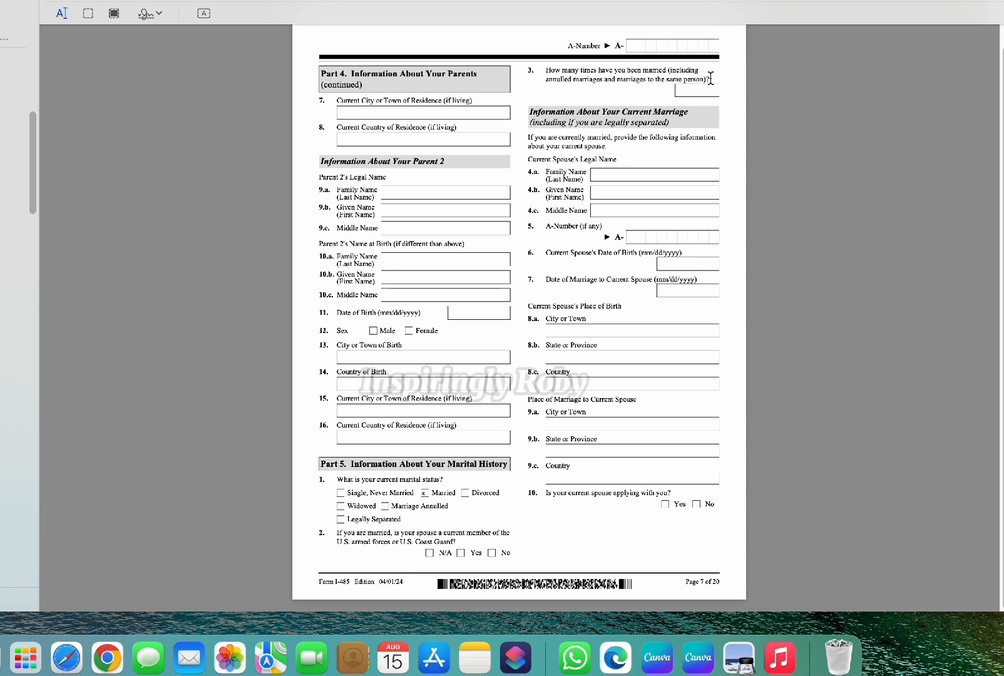
drag(610, 174, 647, 480)
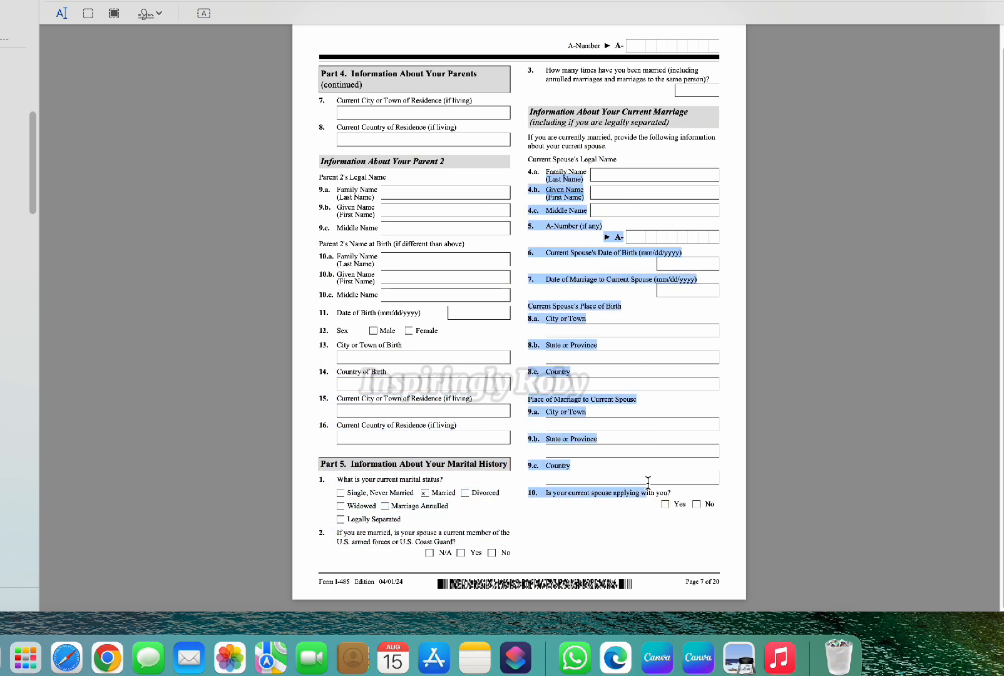
- Answer No to Part 5, item 10, on whether the current spouse is applying with the applicant
click(697, 508)
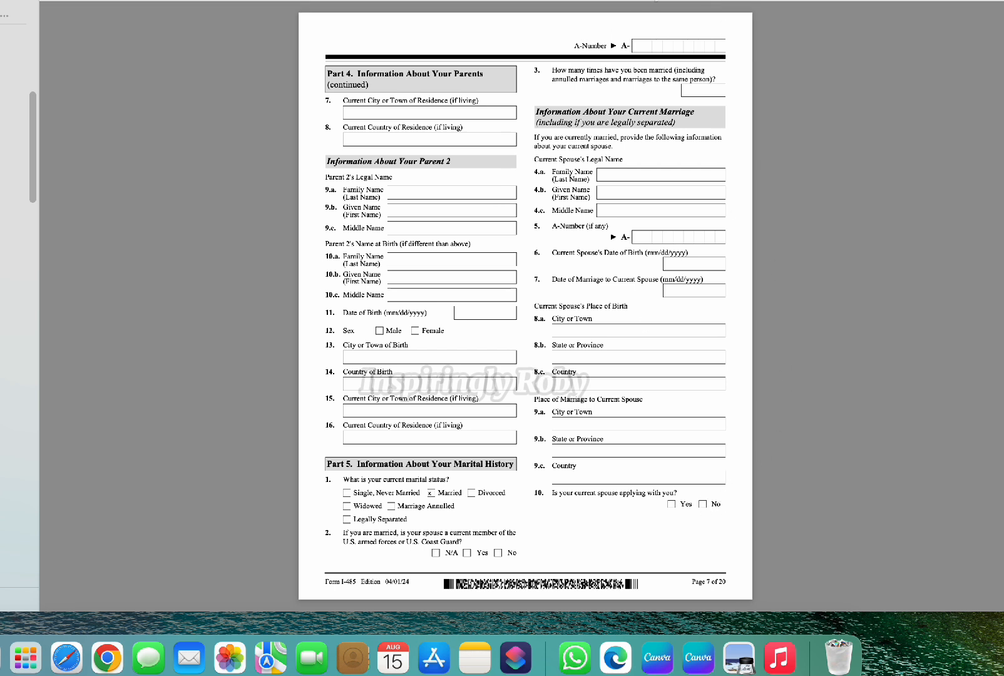
click(701, 1)
click(702, 504)
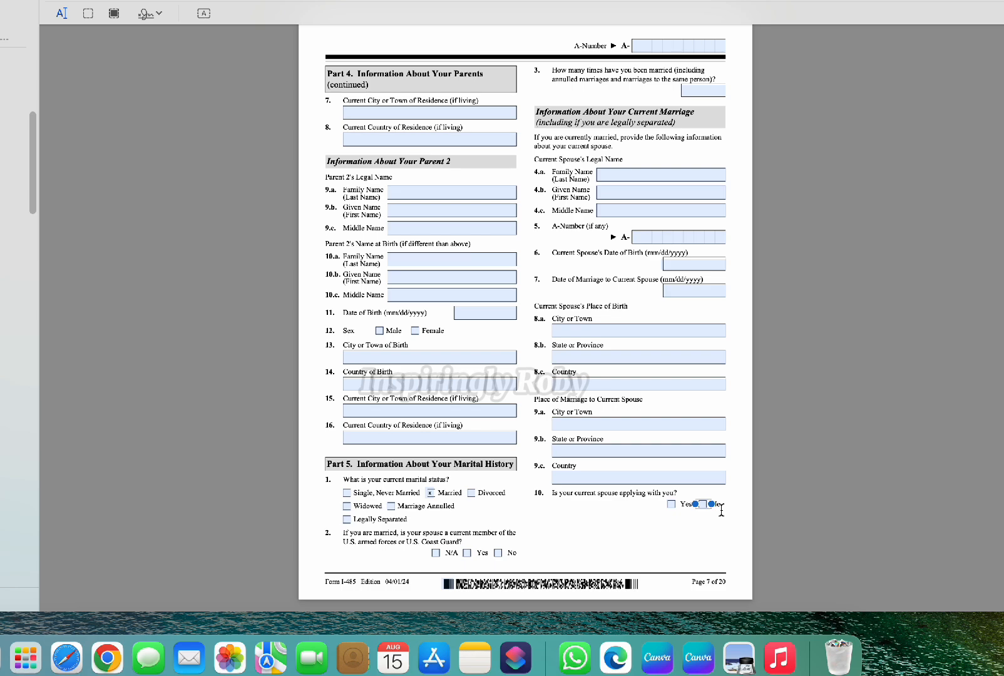
text(x)
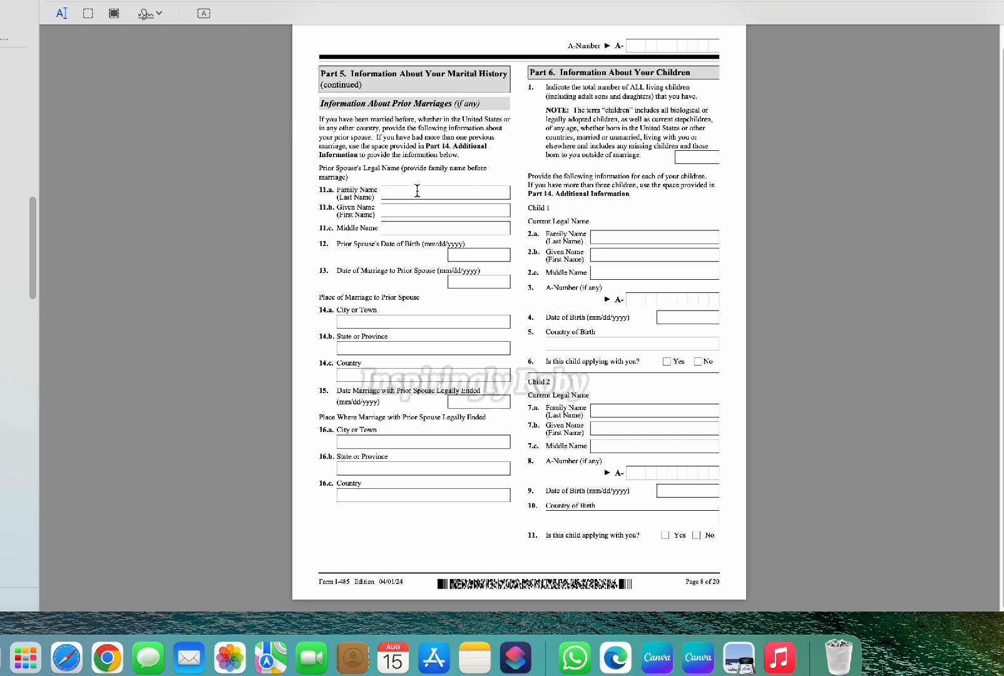
- Examine the Information About Prior Marriages section and Part 6, Information About Your Children, on page 8
drag(399, 146, 464, 516)
drag(499, 182, 553, 170)
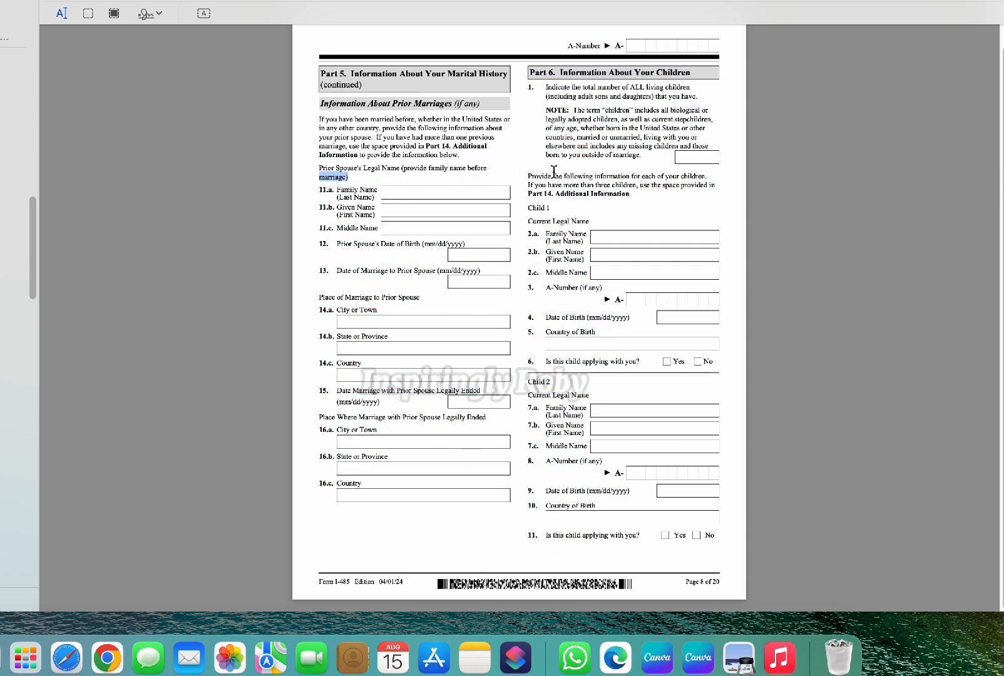
drag(595, 102, 639, 548)
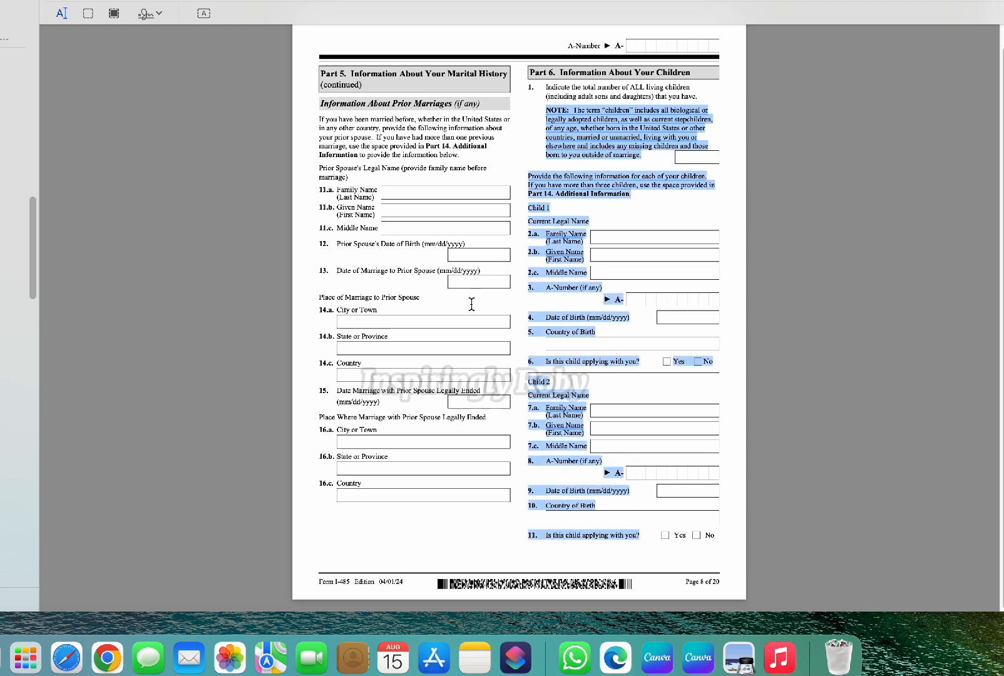
- Review the Child 1, Child 2 and Child 3 fields of Part 6 across pages 8 and 9
click(694, 160)
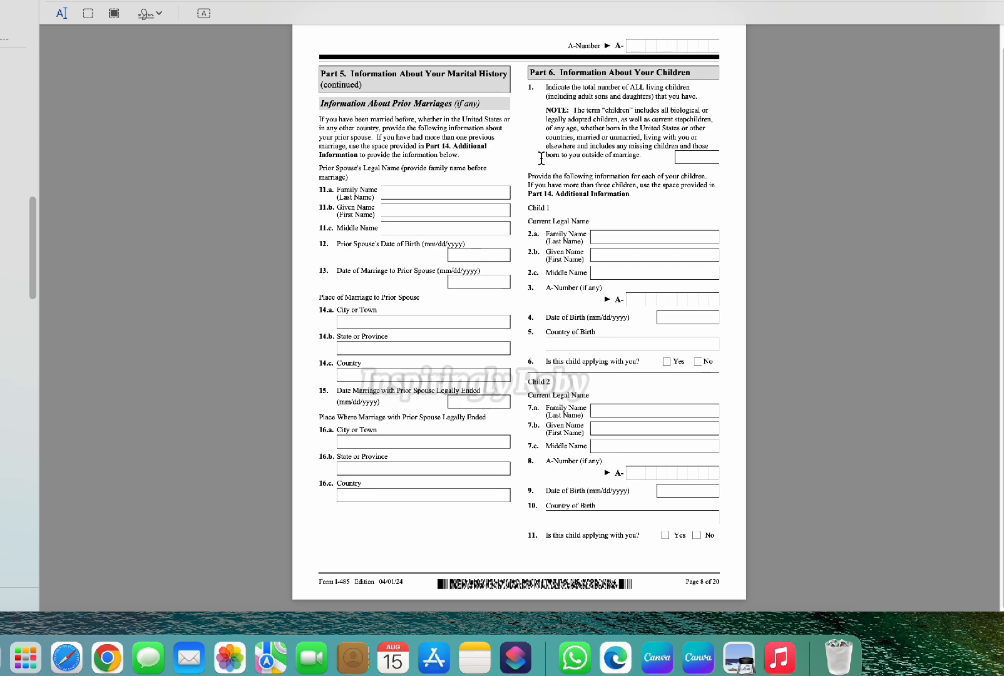
drag(561, 233, 595, 448)
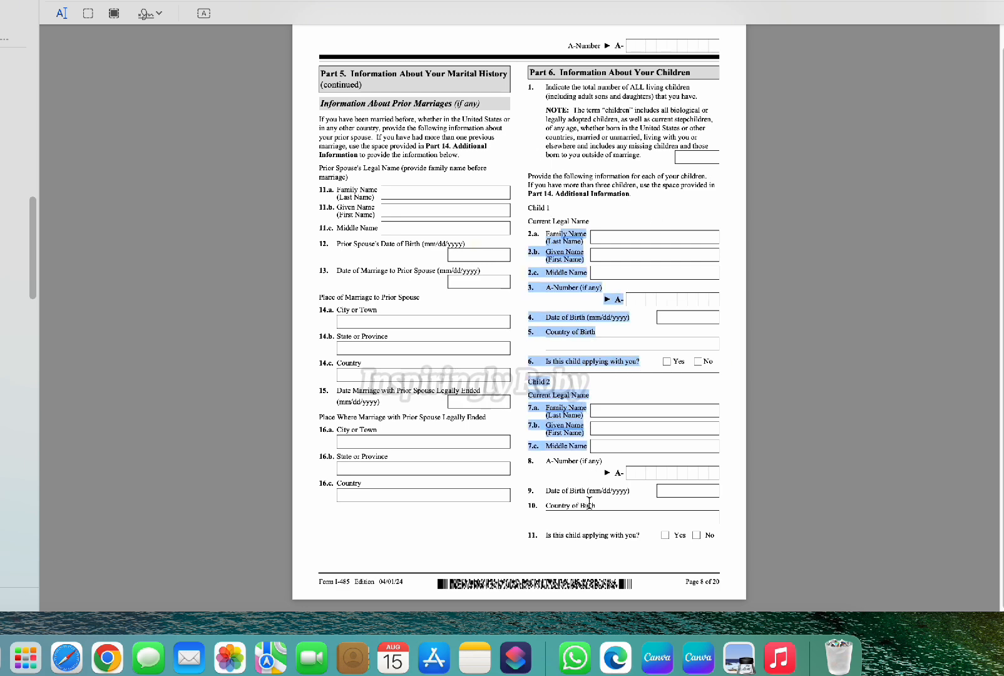
scroll(589, 482, down, 3)
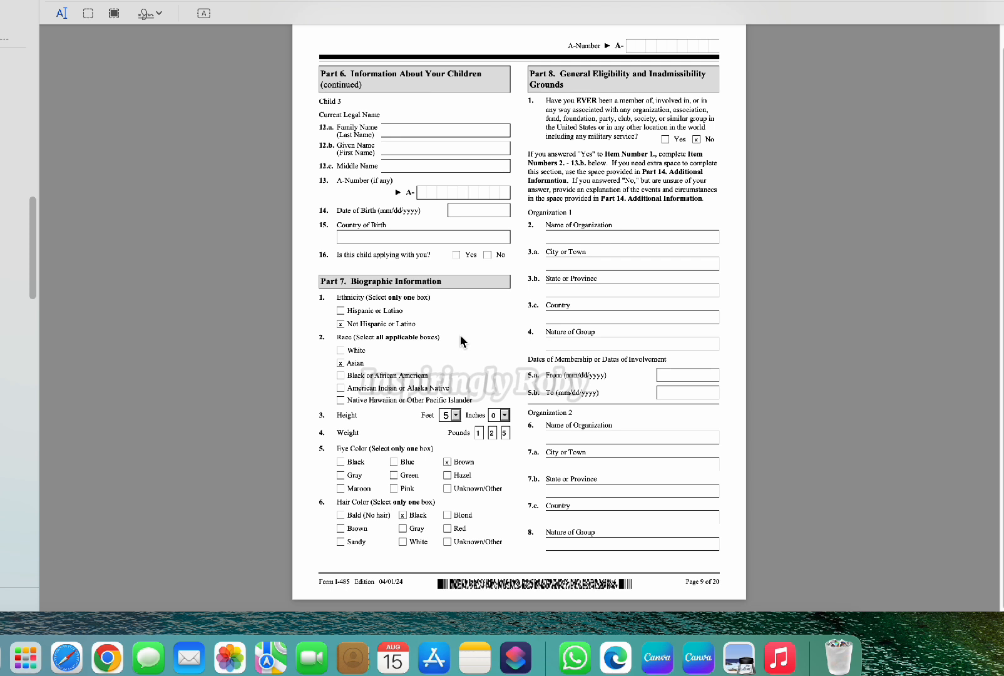
drag(348, 119, 366, 188)
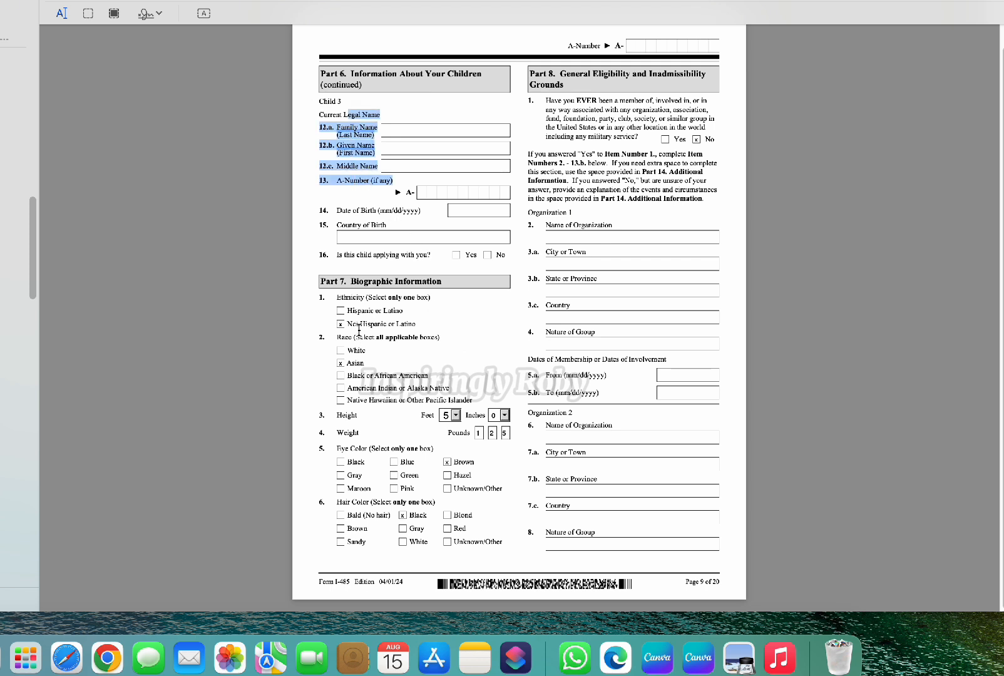
- Review the ethnicity, race, height and weight answers in Part 7, Biographic Information, on page 9
click(462, 311)
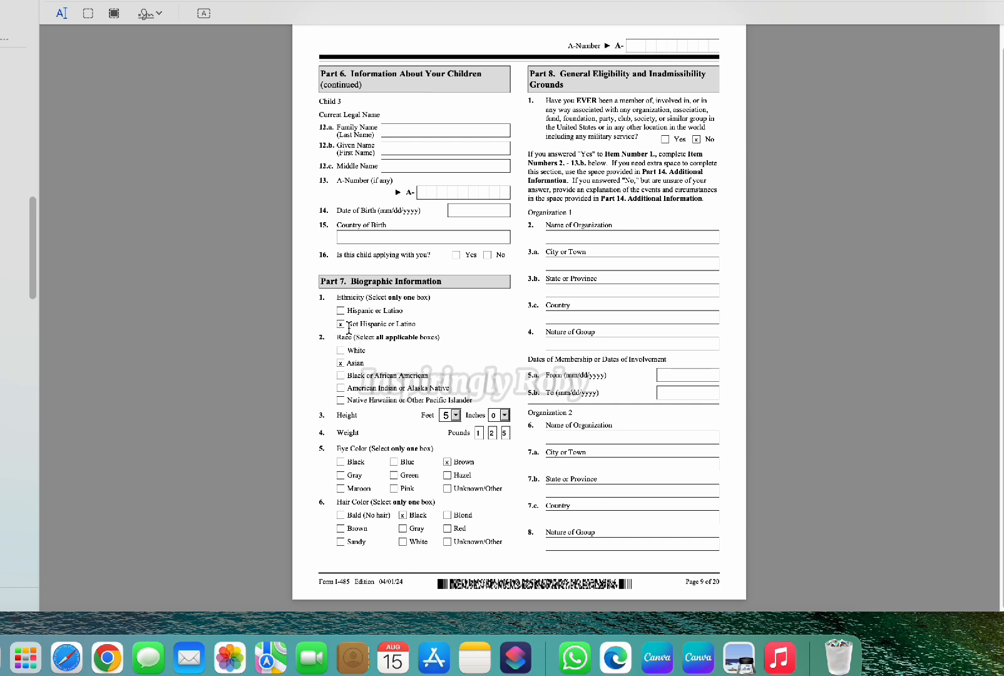
drag(348, 326, 410, 325)
drag(351, 363, 384, 362)
drag(410, 419, 507, 416)
click(493, 380)
drag(449, 434, 489, 434)
- Examine Part 8, item 1, on organization membership and the related organization and membership date fields on pages 9 and 10
drag(549, 104, 637, 139)
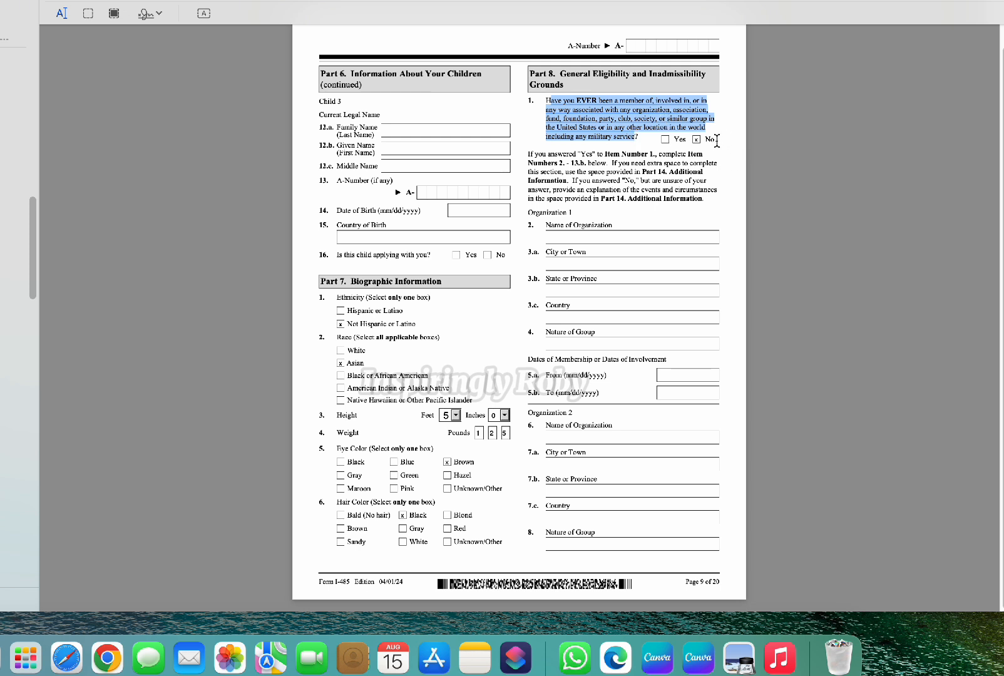
drag(716, 141, 704, 141)
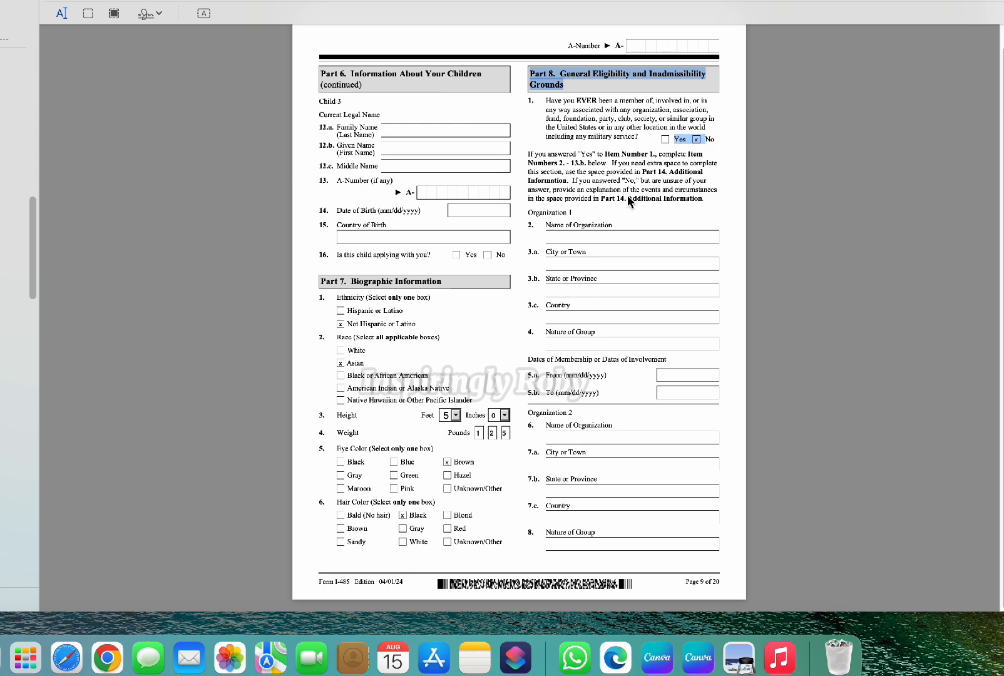
drag(598, 174, 489, 330)
scroll(489, 330, down, 5)
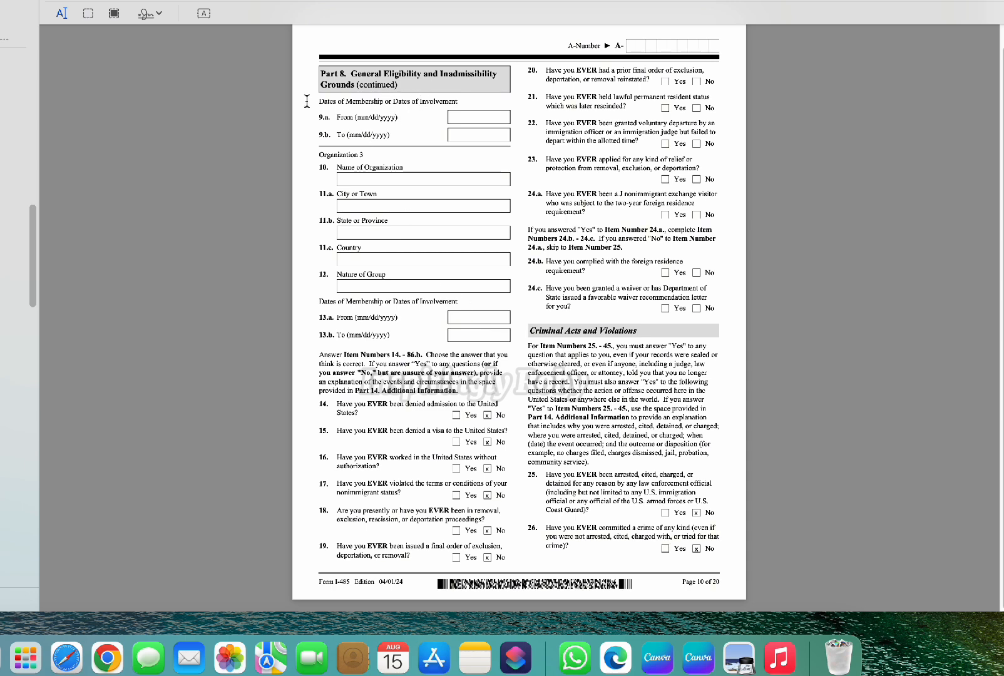
drag(410, 104, 410, 126)
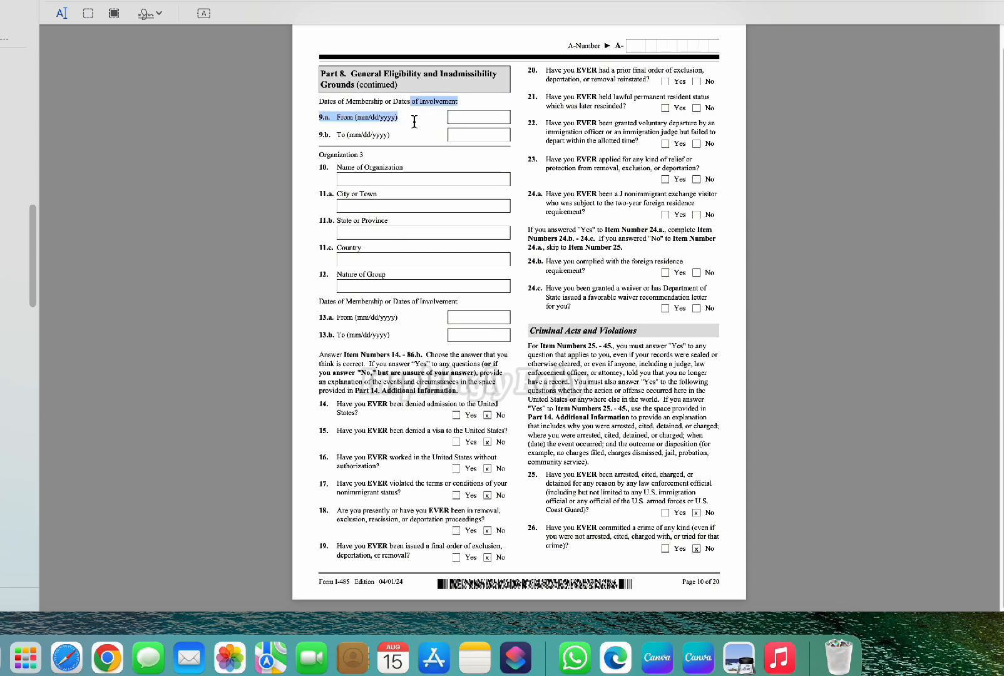
click(414, 122)
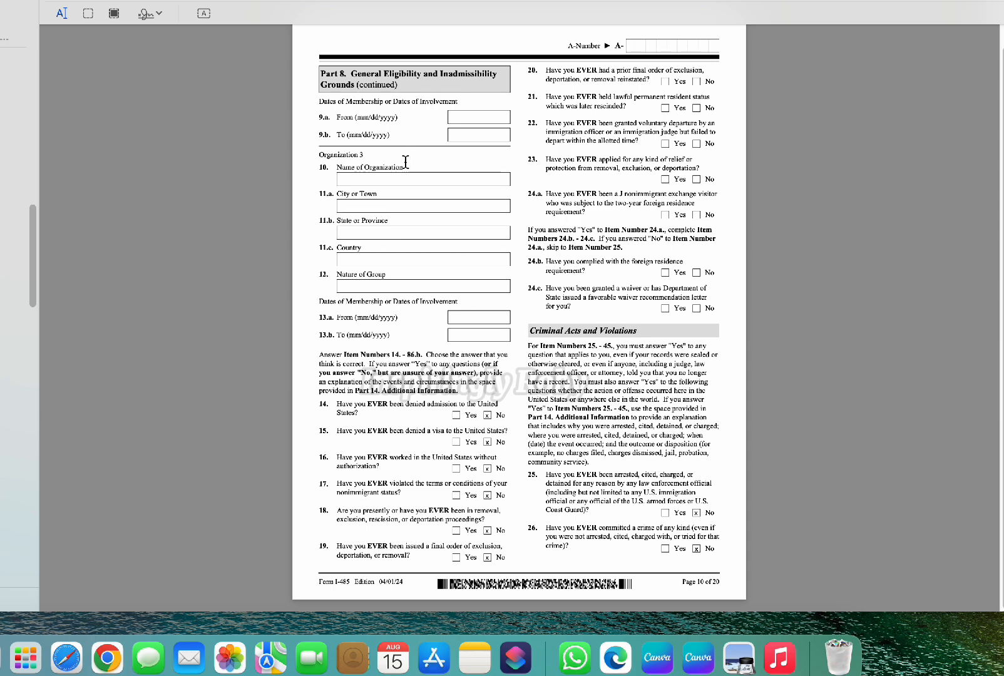
drag(399, 162, 417, 293)
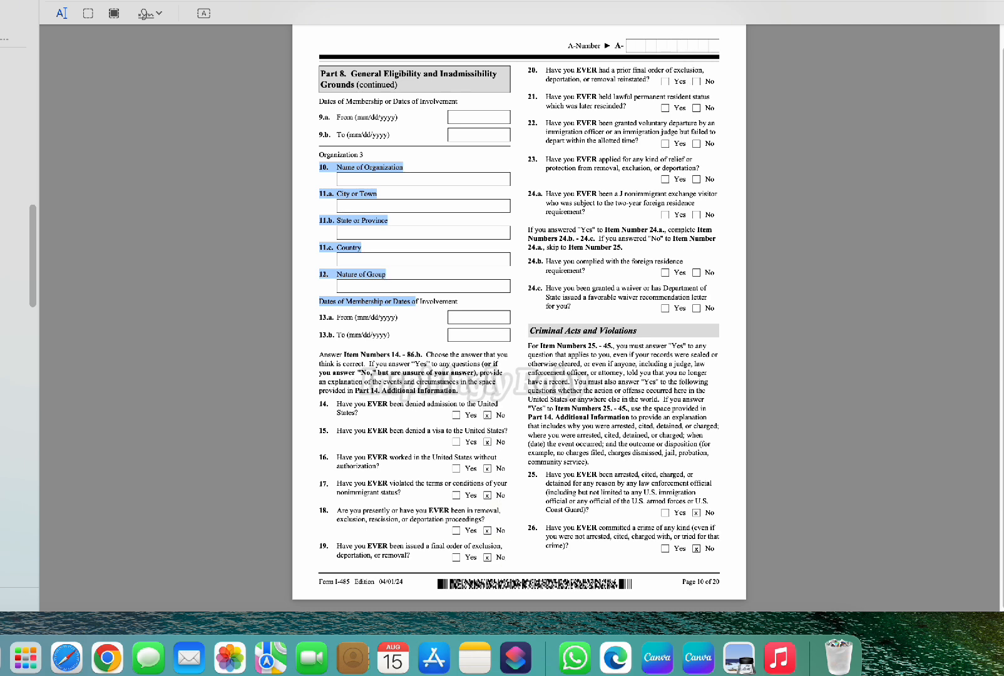
- Answer No to Part 8, items 20 through 24.c, on page 10
click(702, 80)
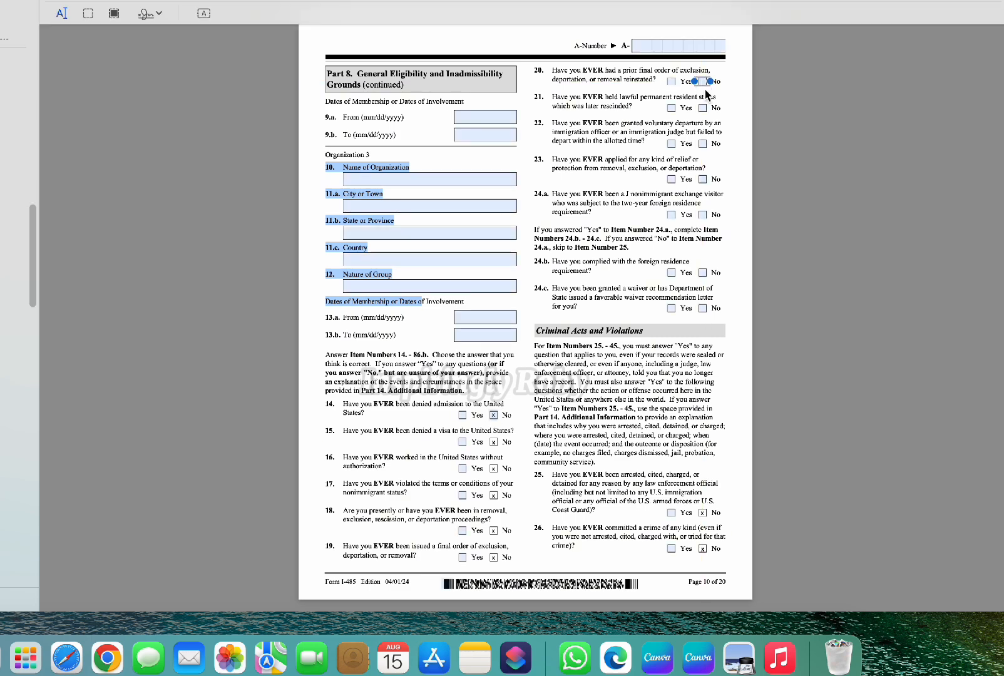
click(702, 107)
click(703, 143)
click(704, 180)
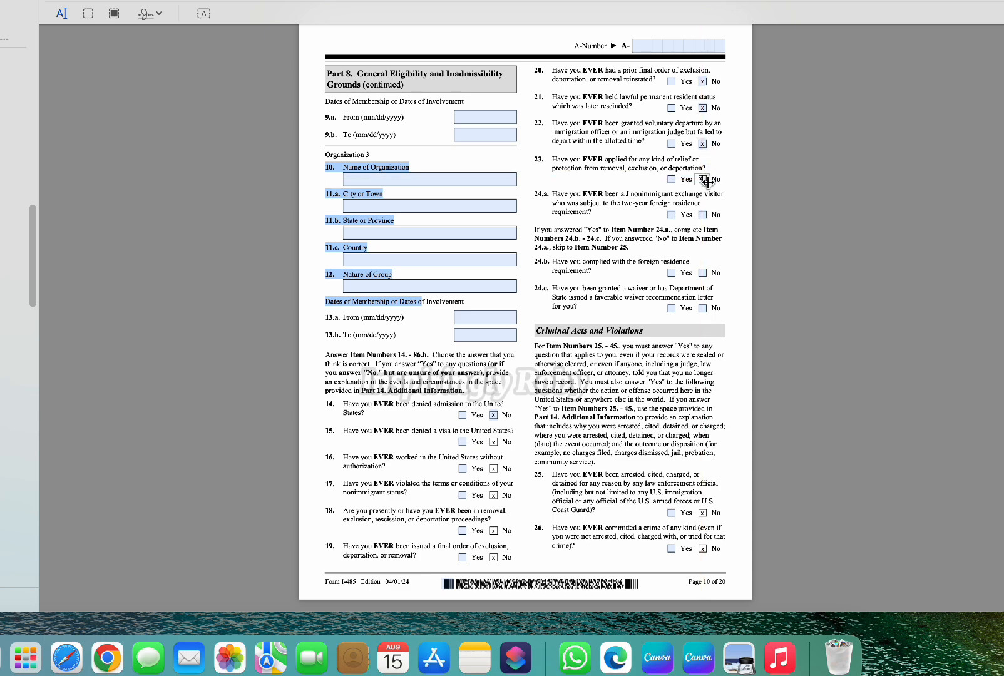
click(702, 214)
click(702, 272)
click(703, 308)
click(702, 512)
- Review the Part 8 criminal acts, security and public charge questions on pages 11 to 13
scroll(644, 472, down, 3)
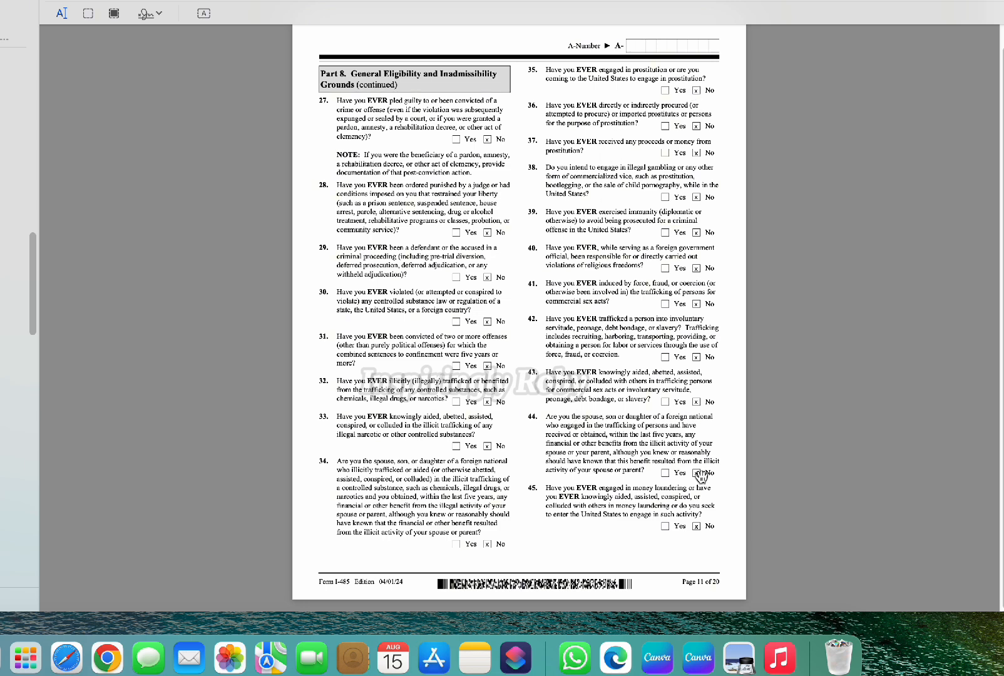
scroll(621, 349, down, 3)
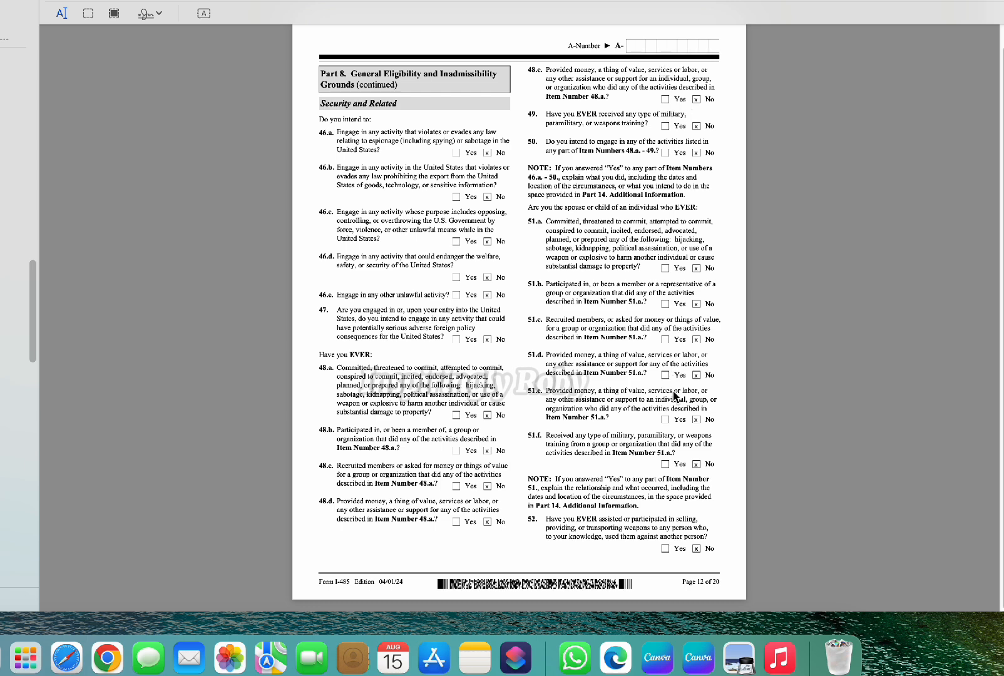
scroll(661, 388, down, 5)
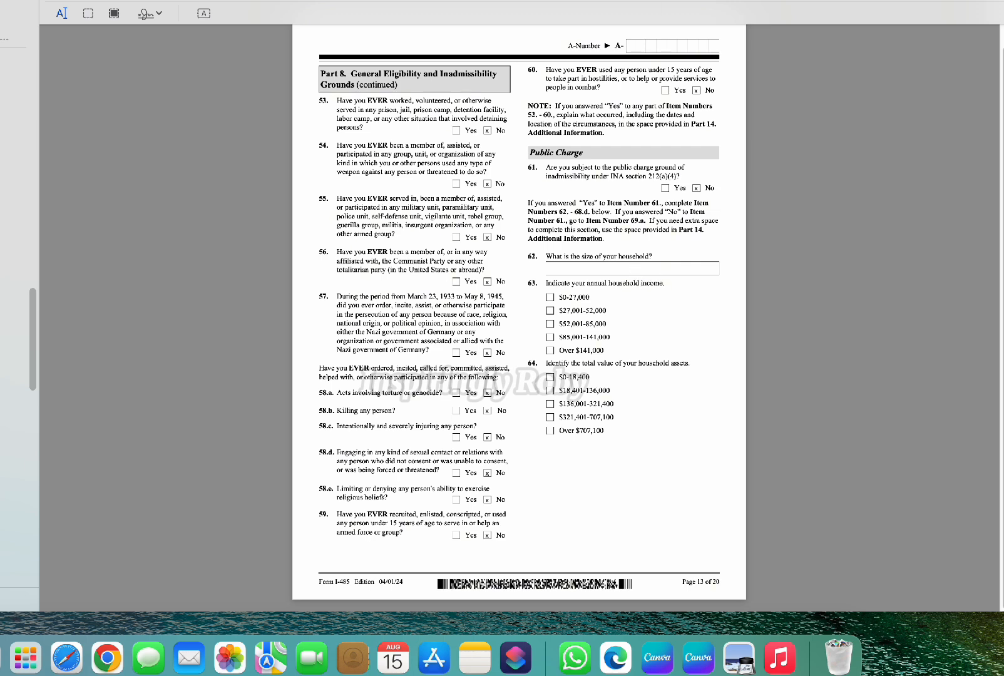
- Complete Part 8, items 62 to 64, with household size 2, annual income $27,001-52,000 and household assets $0-18,400
click(700, 0)
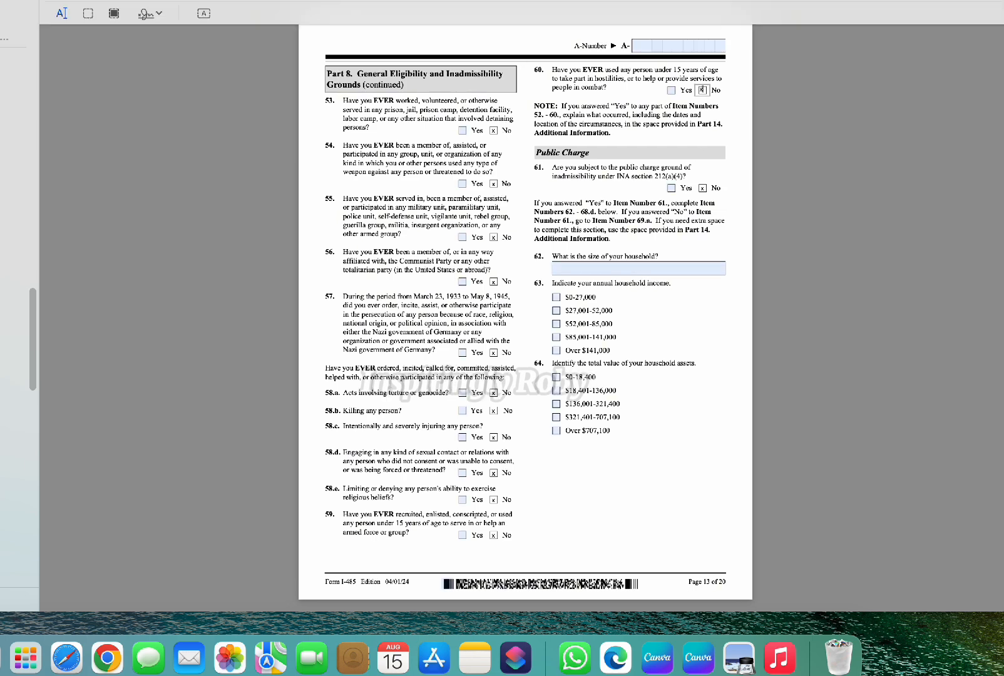
click(672, 270)
text(2)
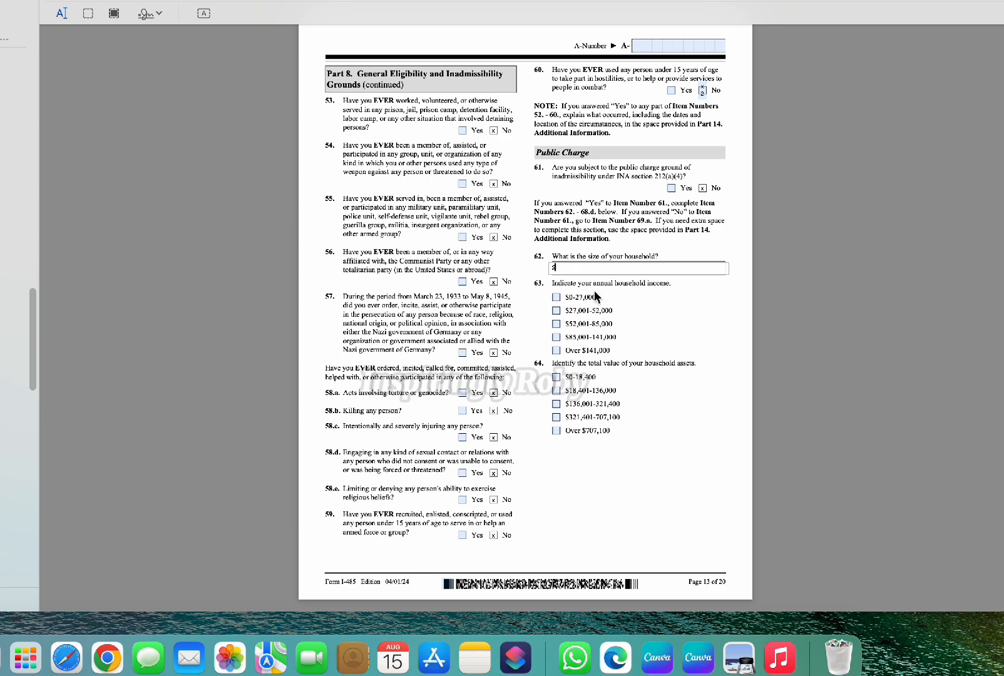
click(556, 310)
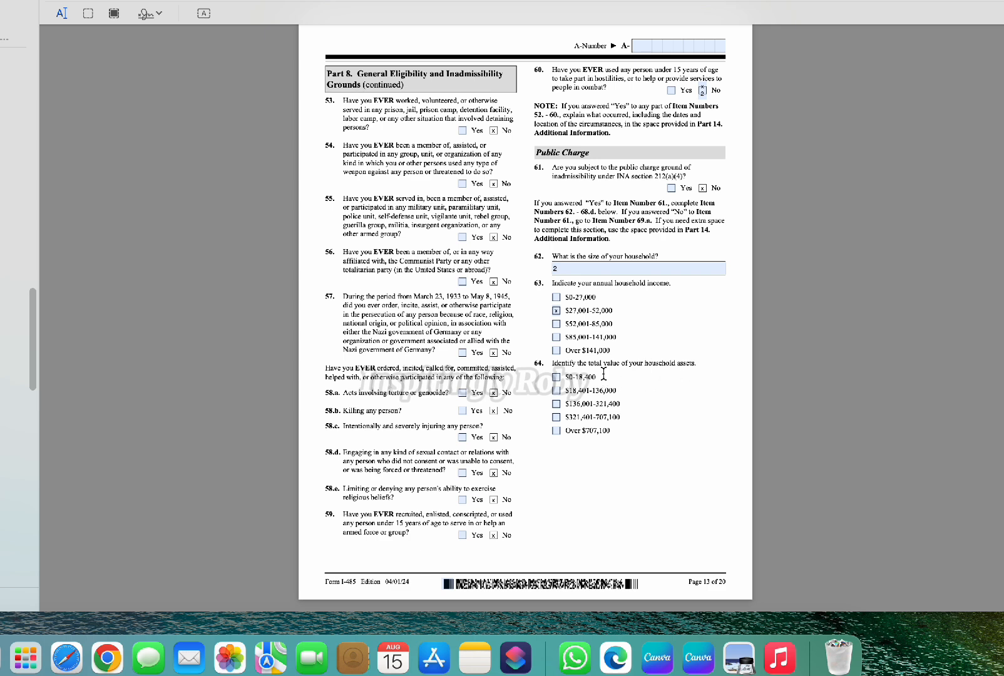
click(556, 378)
text(x)
click(629, 398)
- Review the rest of Part 8, the disability accommodations in Part 9 and the applicant's statement and contact fields in Part 10
scroll(631, 373, down, 5)
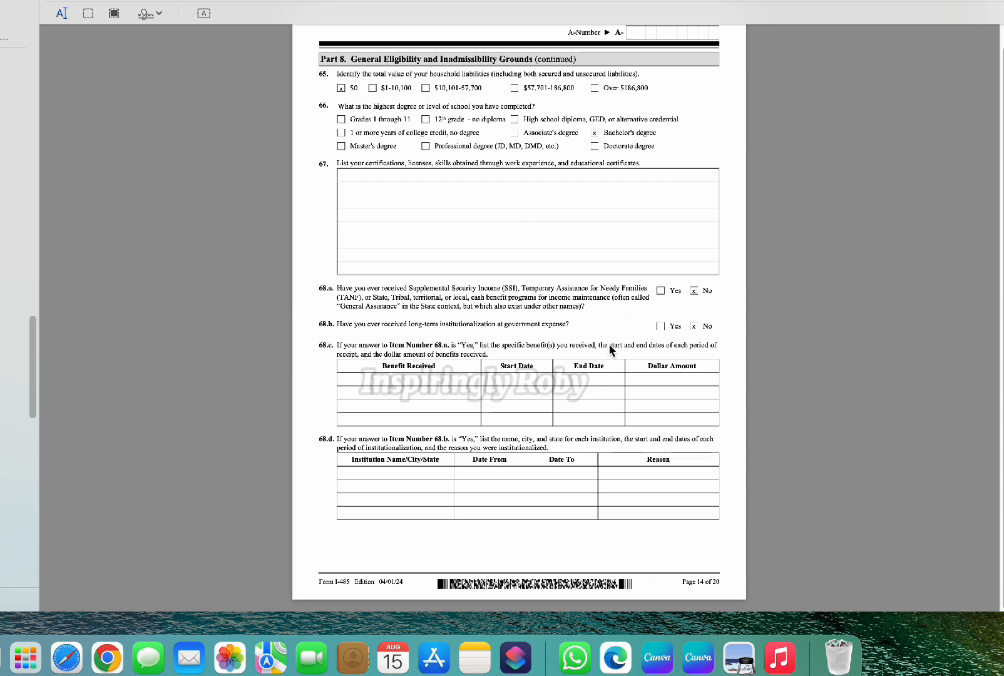
scroll(611, 348, down, 3)
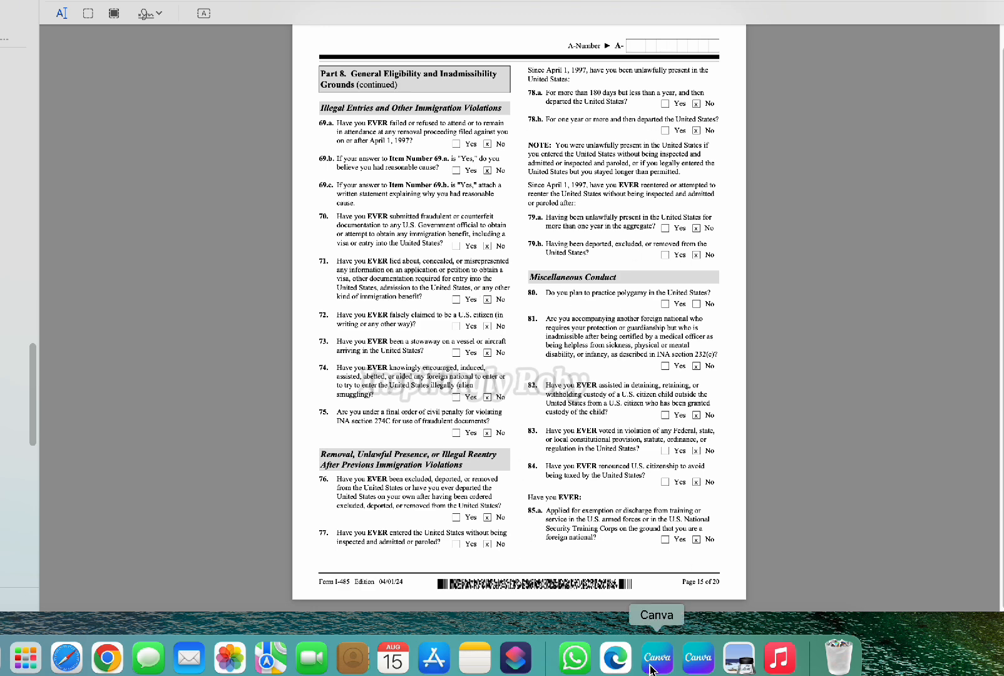
scroll(678, 494, down, 5)
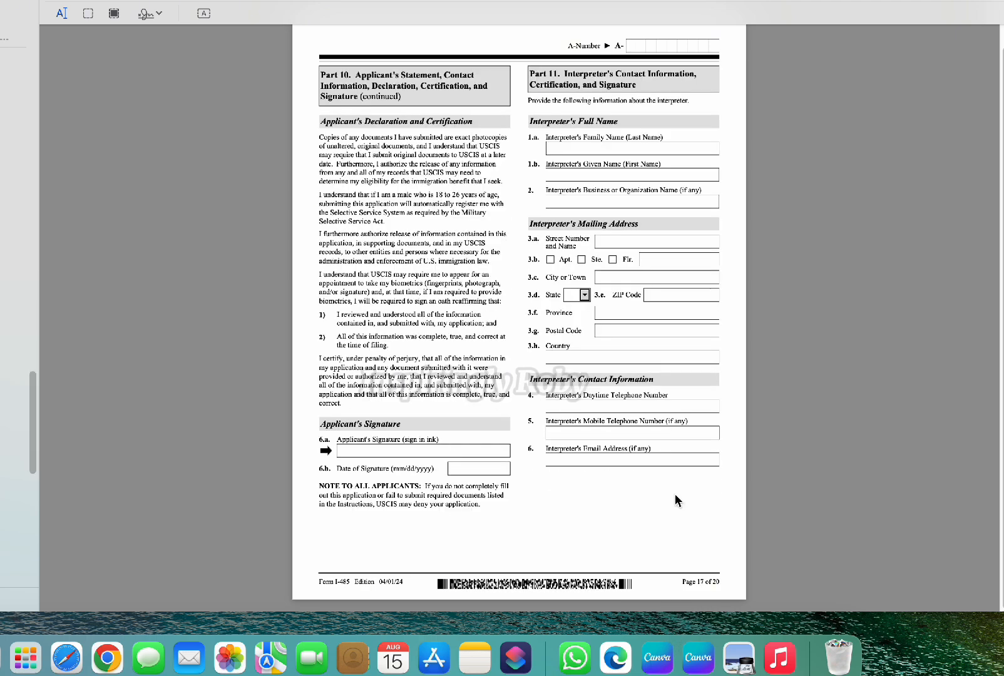
scroll(678, 500, up, 5)
scroll(679, 489, down, 3)
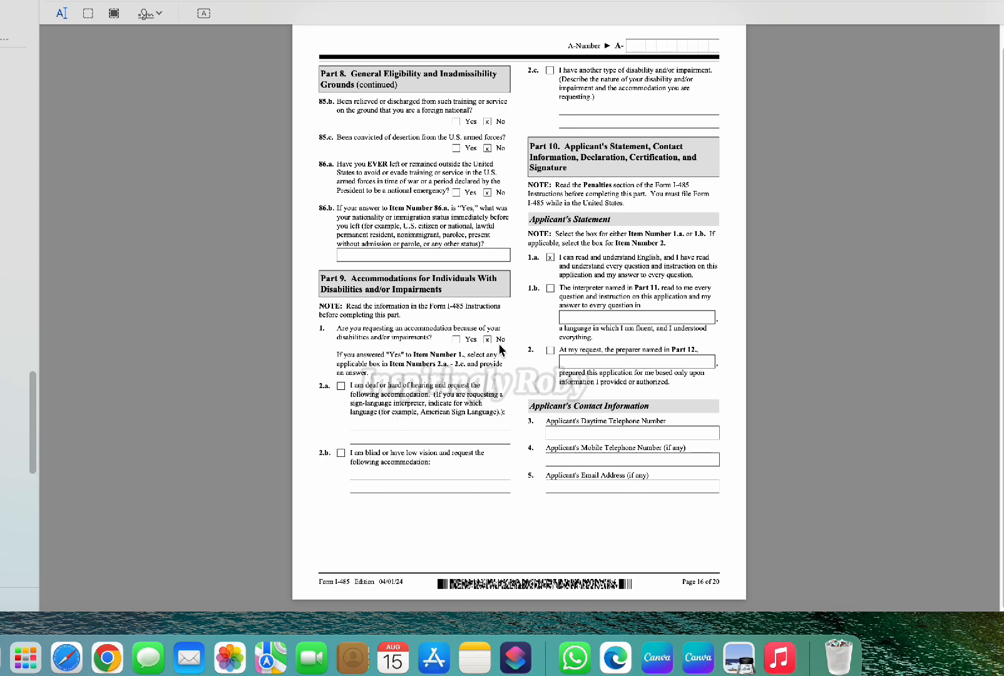
drag(559, 257, 676, 288)
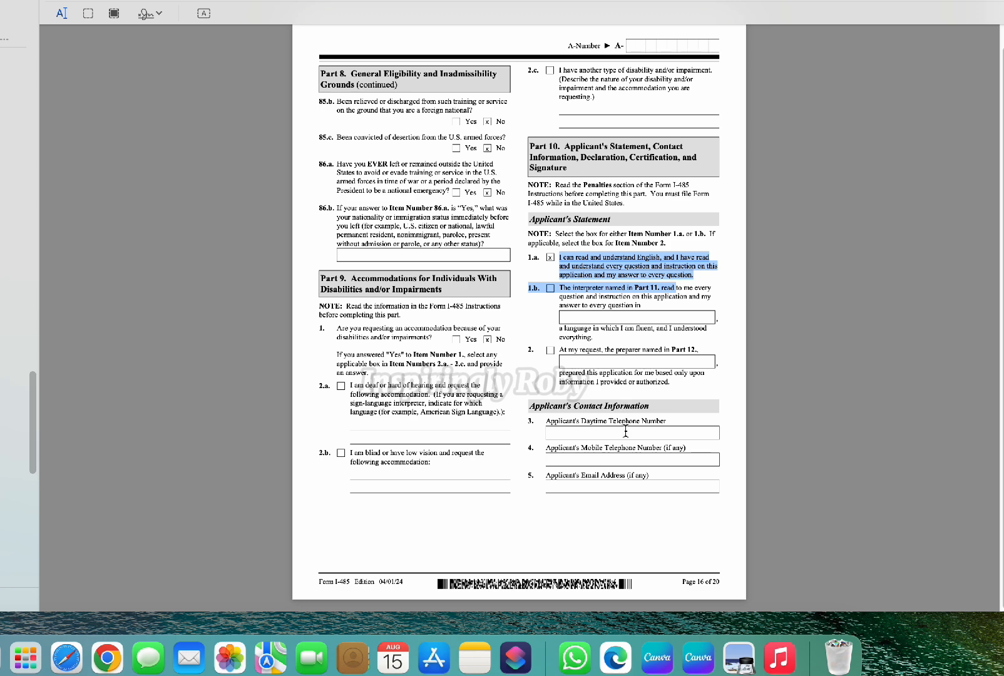
drag(549, 420, 685, 448)
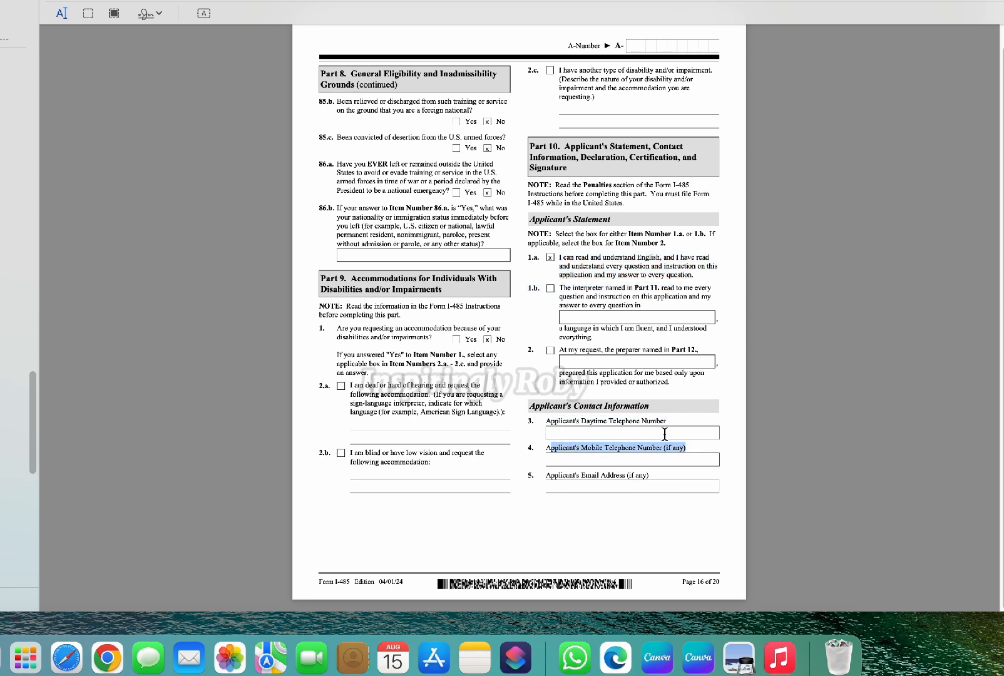
- Fill in the applicant's daytime telephone number, mobile telephone number and email address in Part 10, items 3 to 5
click(645, 432)
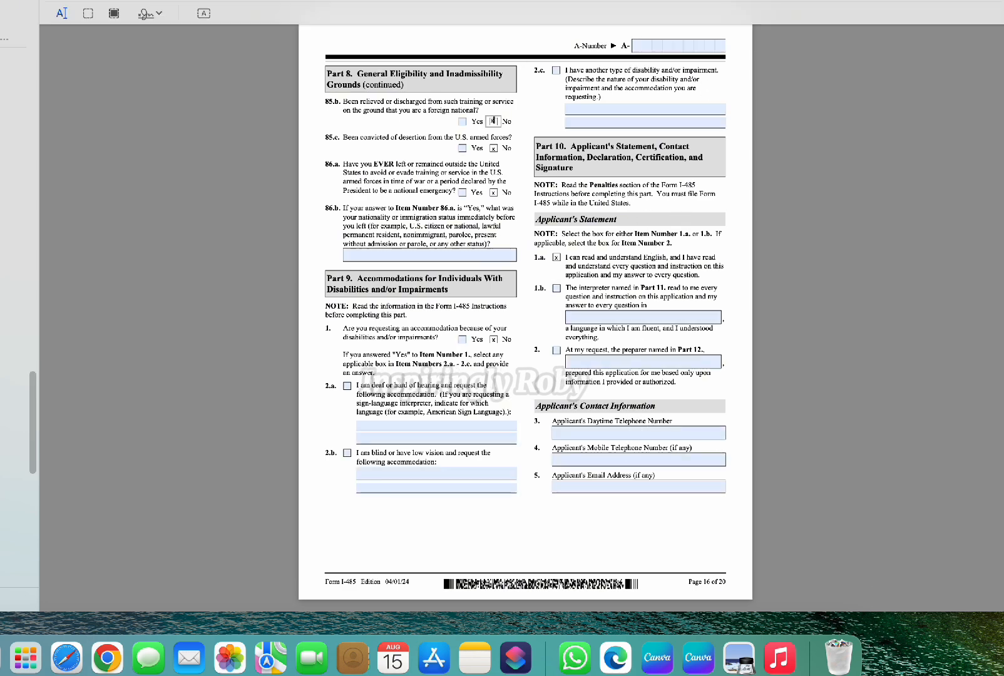
click(598, 433)
text(123456789)
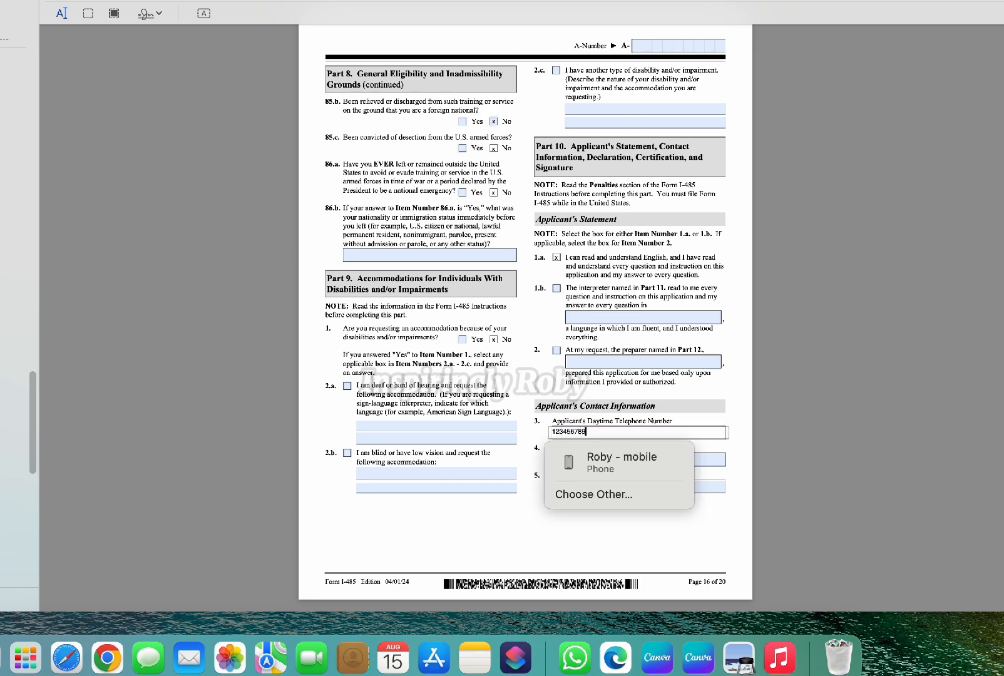
click(704, 460)
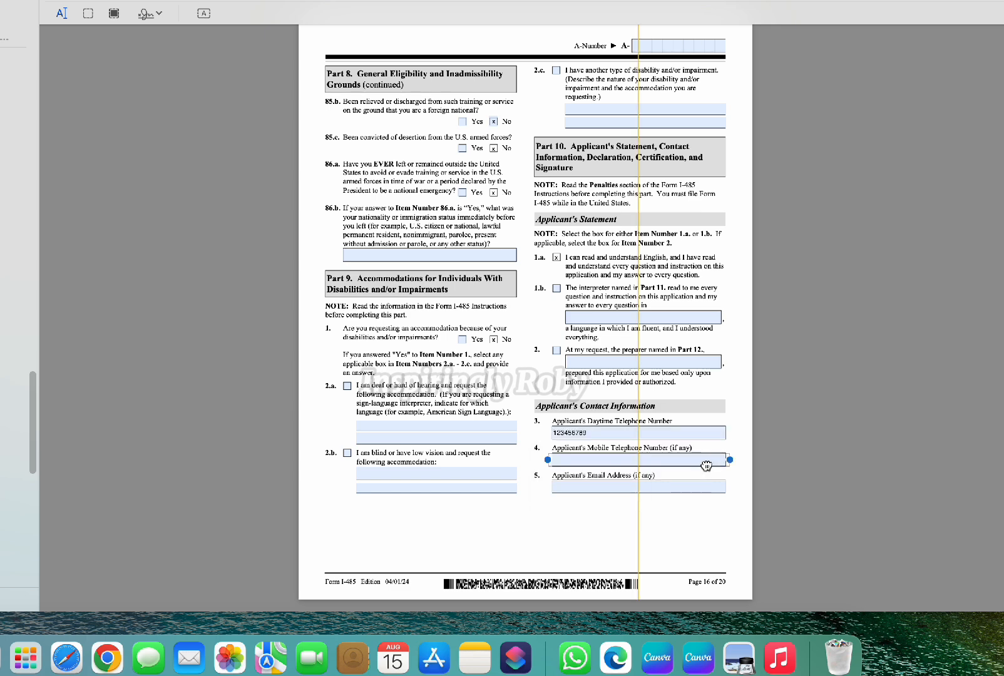
text(12345678)
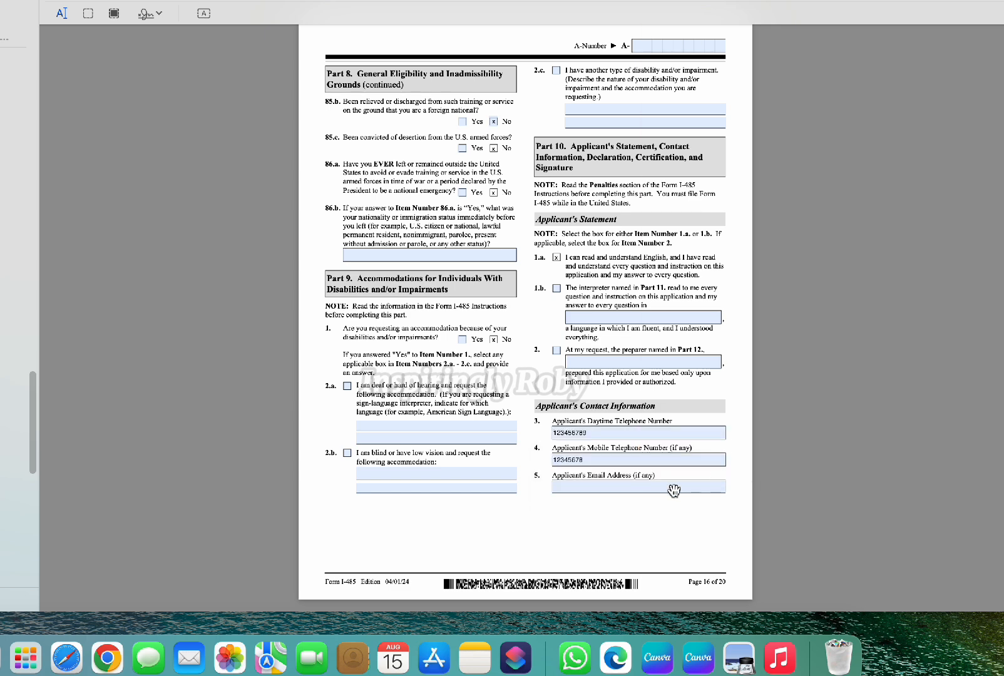
click(672, 488)
text(123)
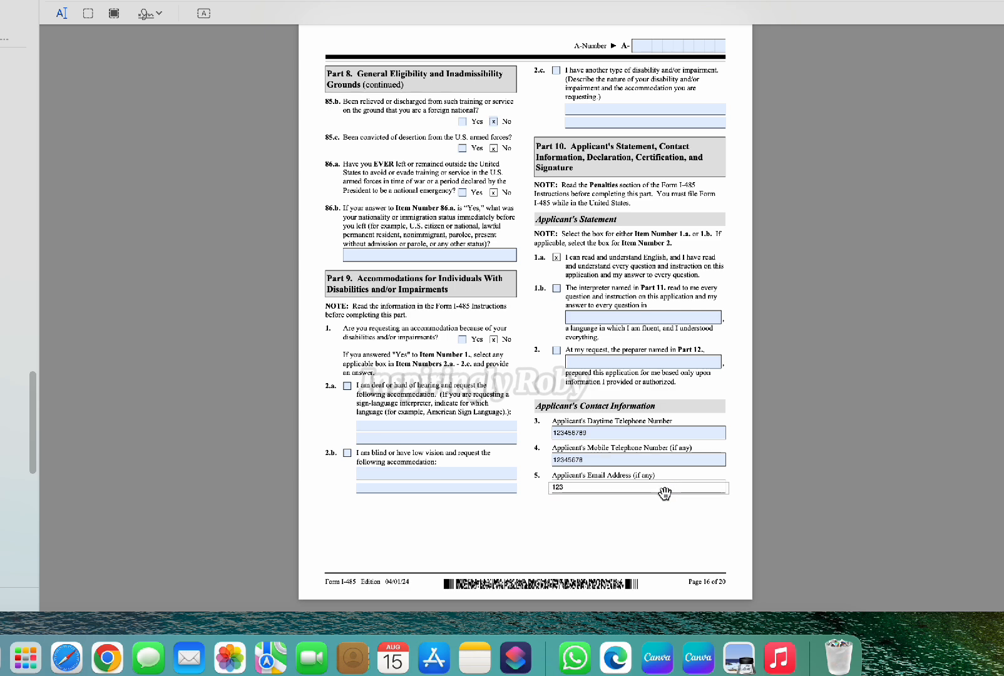
text(@)
click(679, 532)
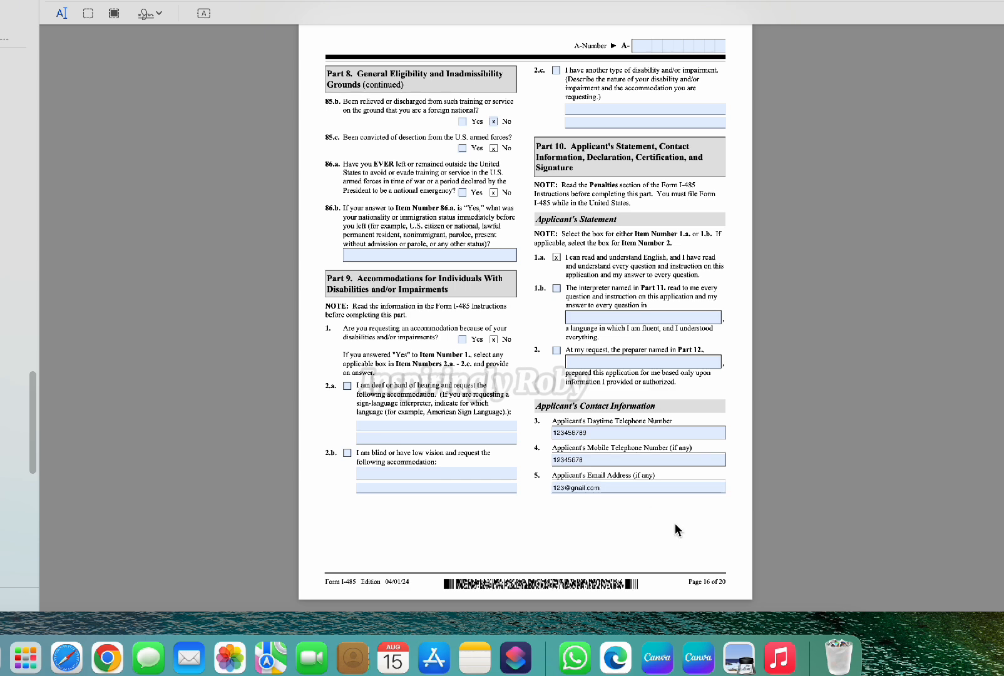
- Examine the applicant's signature fields, the interpreter and preparer sections and Part 13, Signature at Interview, on pages 17 to 19
scroll(674, 524, down, 3)
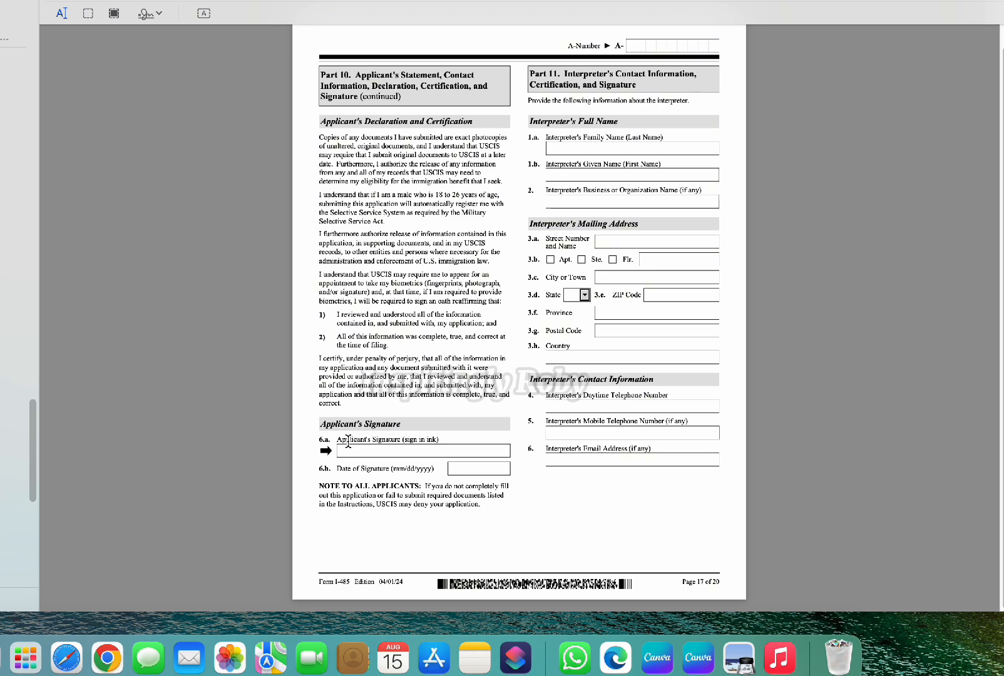
mouse_move(336, 440)
mouse_down()
mouse_move(406, 445)
mouse_move(374, 467)
mouse_up()
click(462, 470)
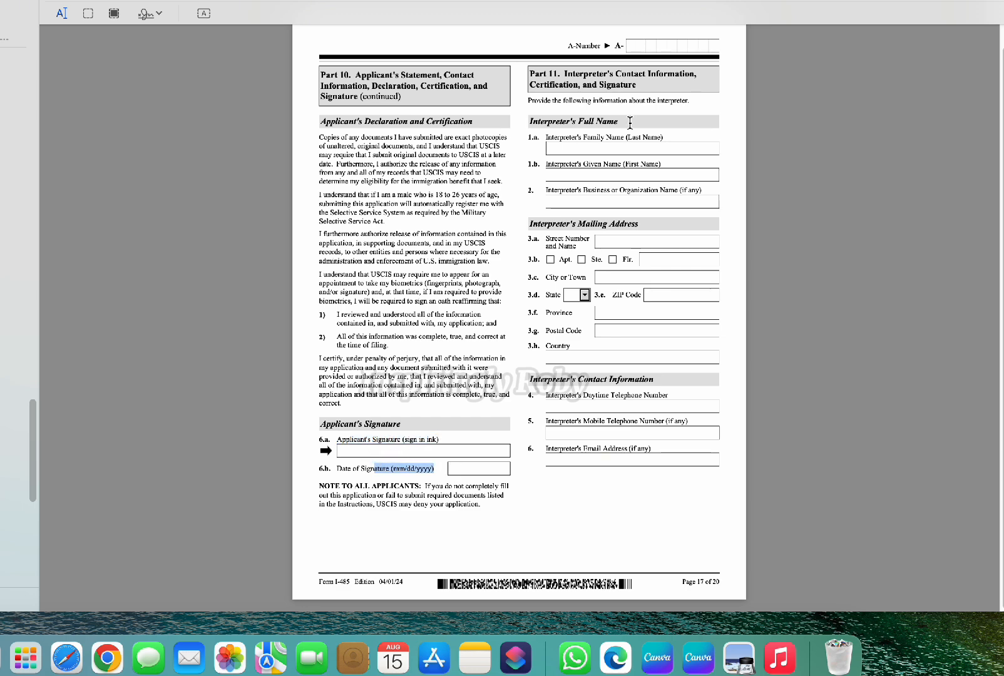
drag(610, 92, 602, 443)
scroll(601, 443, down, 3)
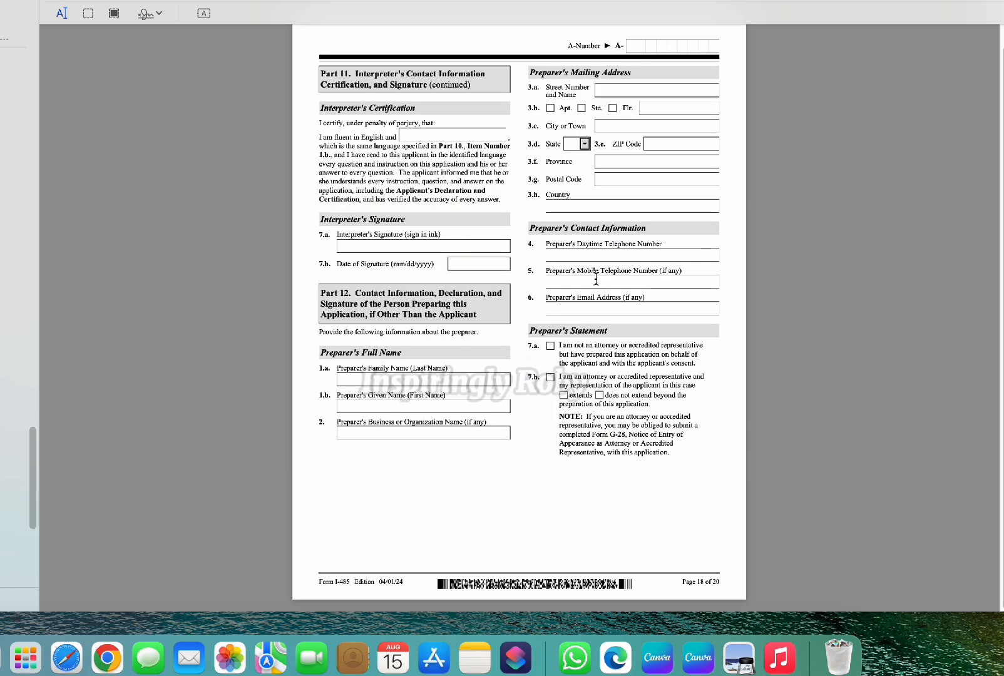
scroll(596, 278, down, 3)
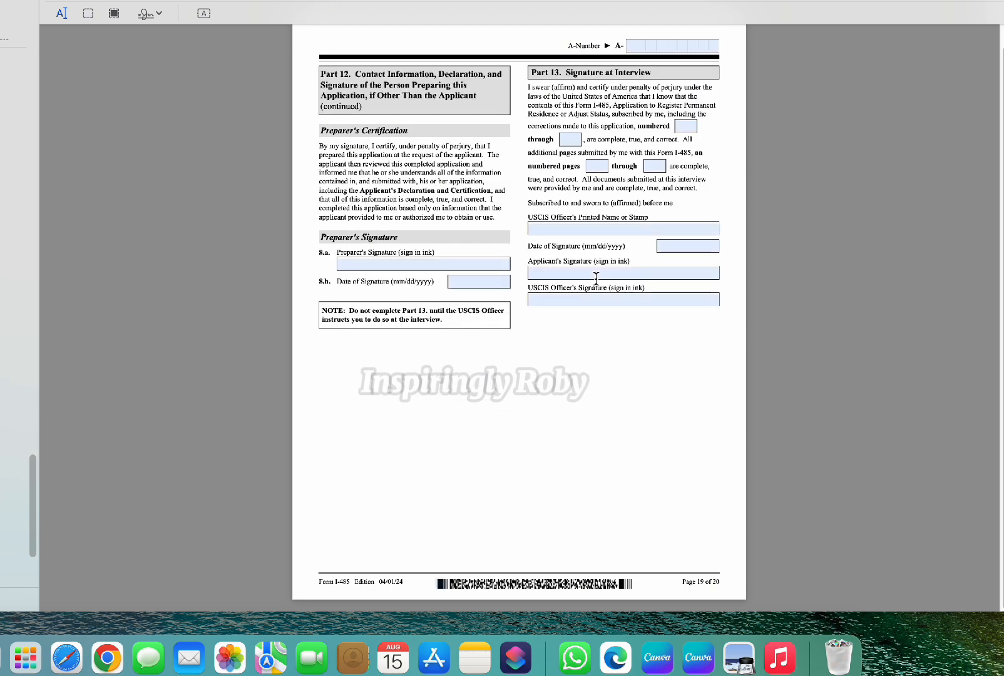
- Select the Given Name and Middle Name fields in Part 14, Additional Information, on page 20
scroll(596, 278, down, 3)
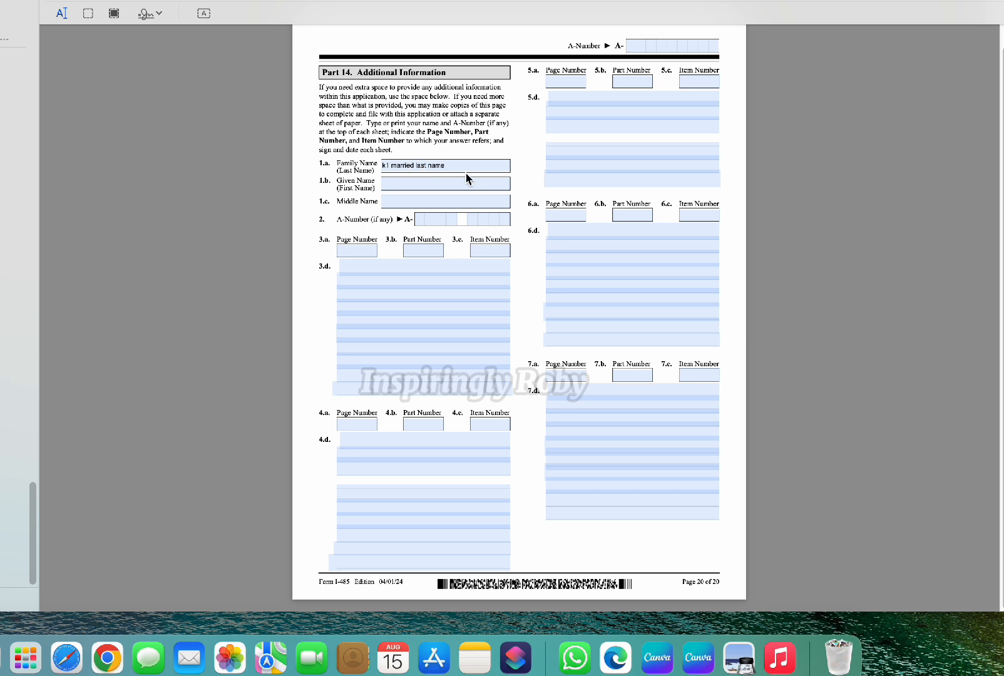
click(429, 189)
click(430, 202)
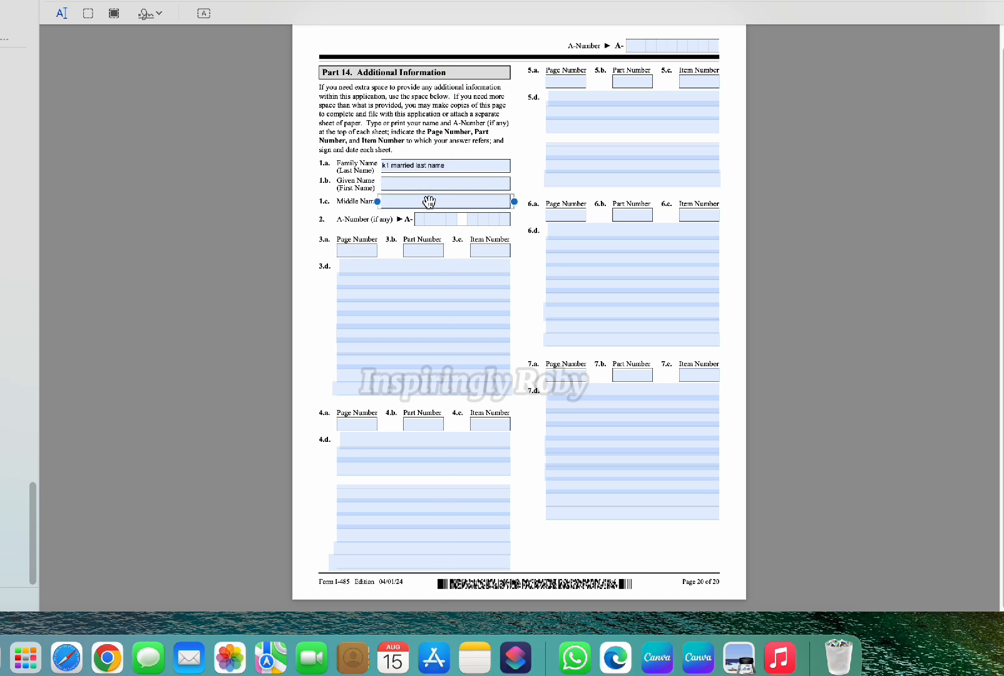